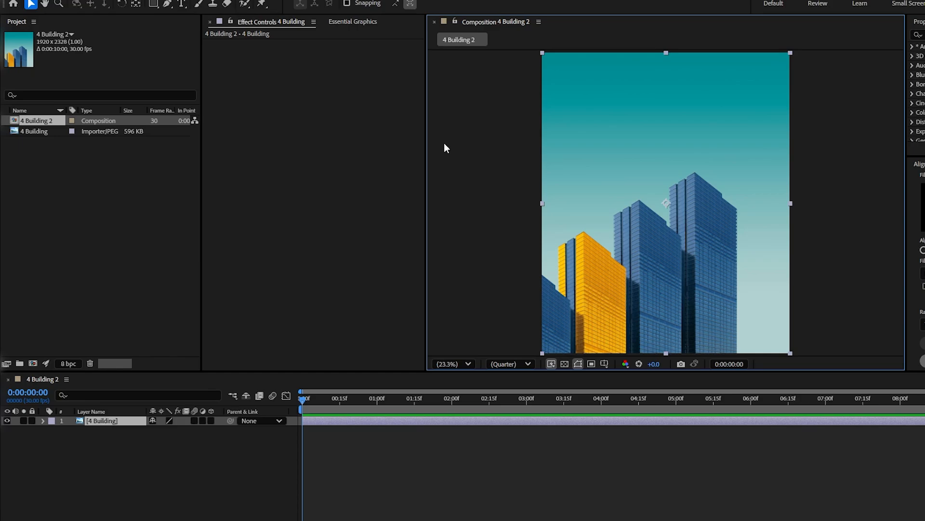
- Rename the 4 Building layer in the composition to Original
click(104, 420)
key(Return)
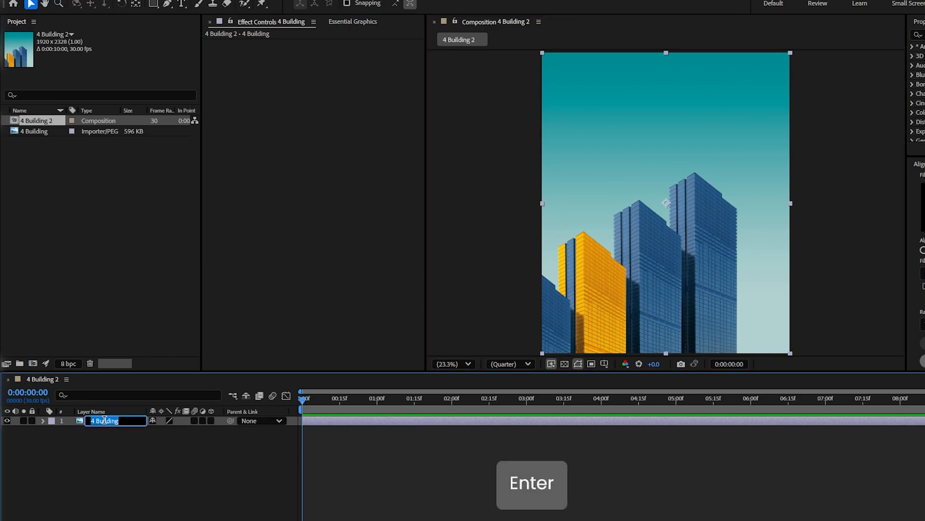
text(Original)
key(Return)
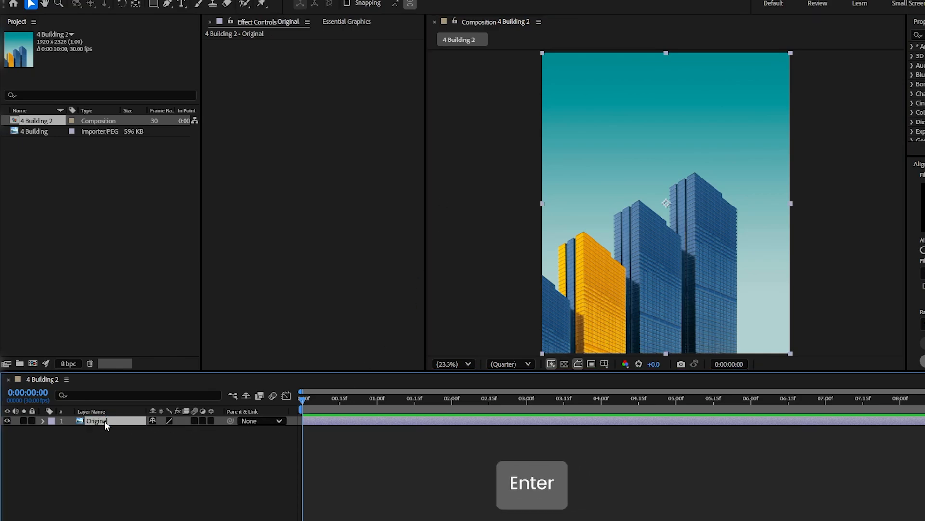
- Duplicate the Original layer, hide the lower original and rename the copy Background
key(ctrl+d)
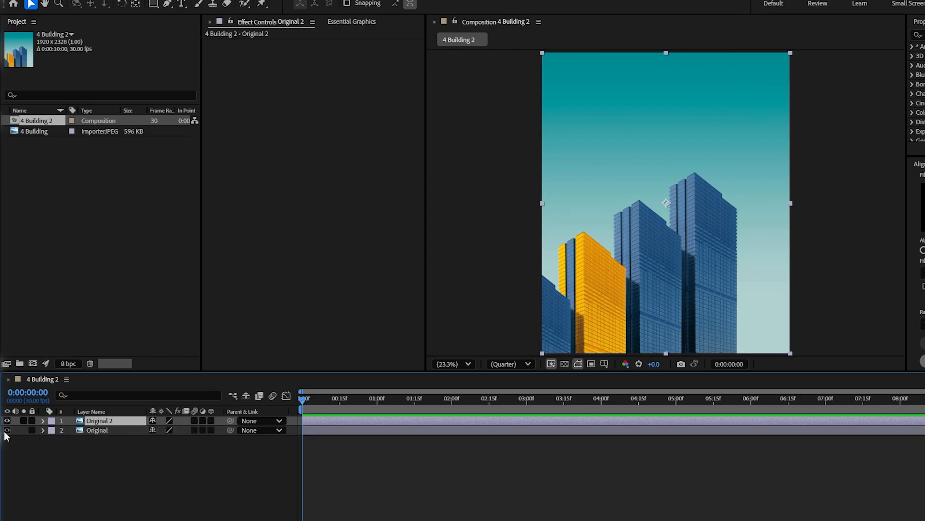
key(Return)
text(Background)
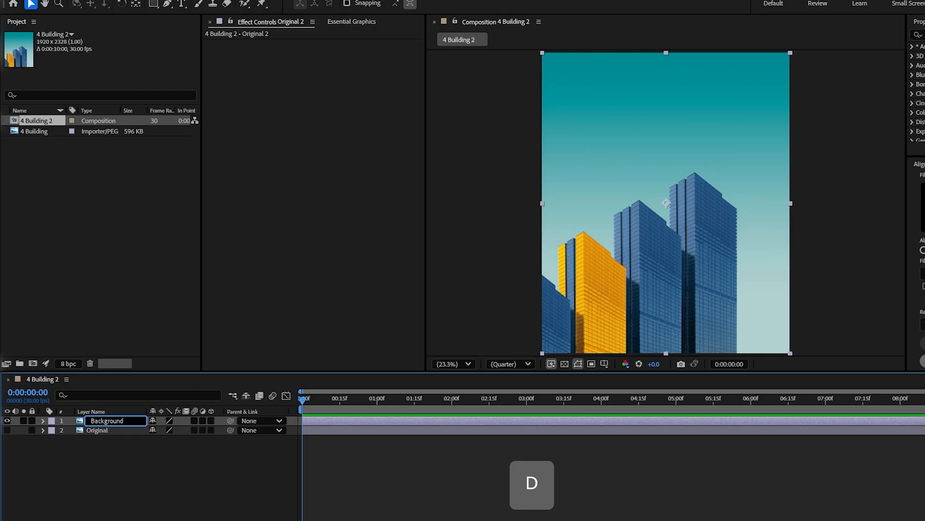
key(Return)
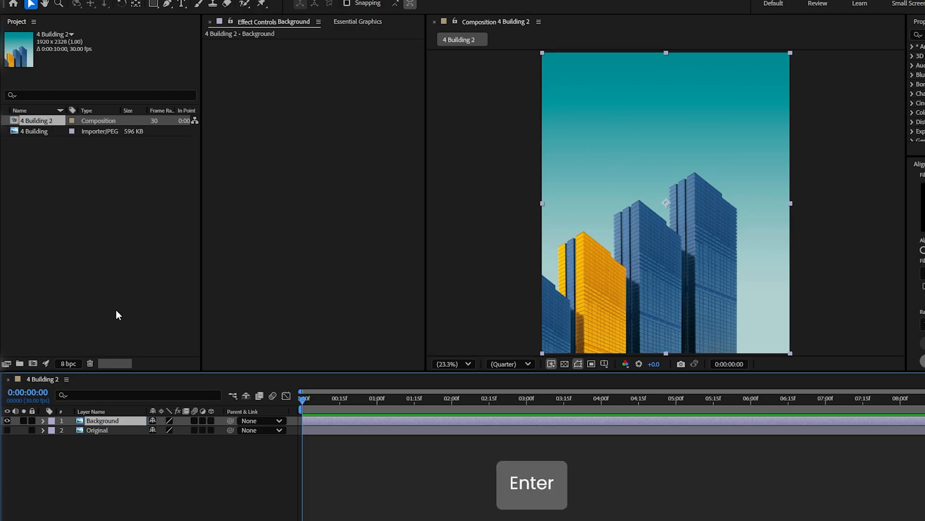
- Start a Pen tool mask on the Background layer just outside the image's left edge, from below the image up to the leftmost blue building's roof level
click(167, 4)
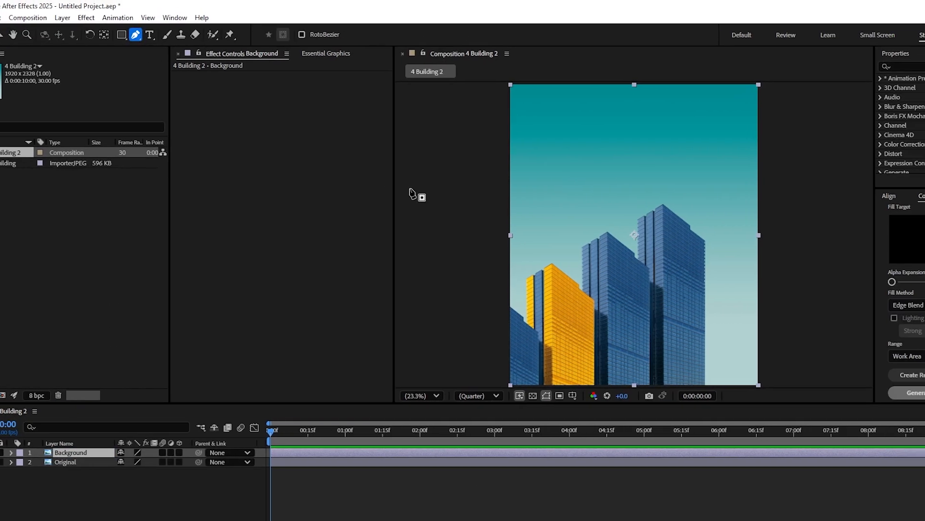
scroll(563, 294, up, 3)
drag(570, 318, 764, 89)
drag(627, 88, 626, 90)
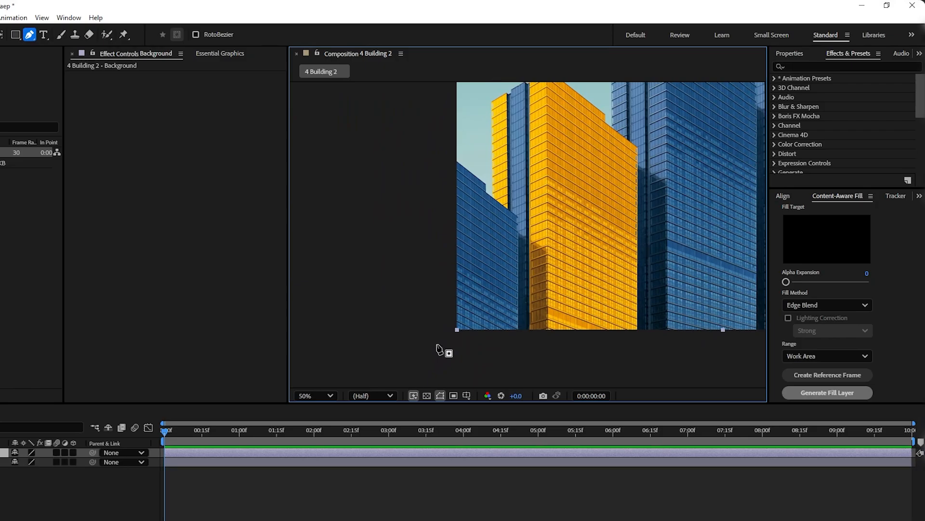
click(448, 157)
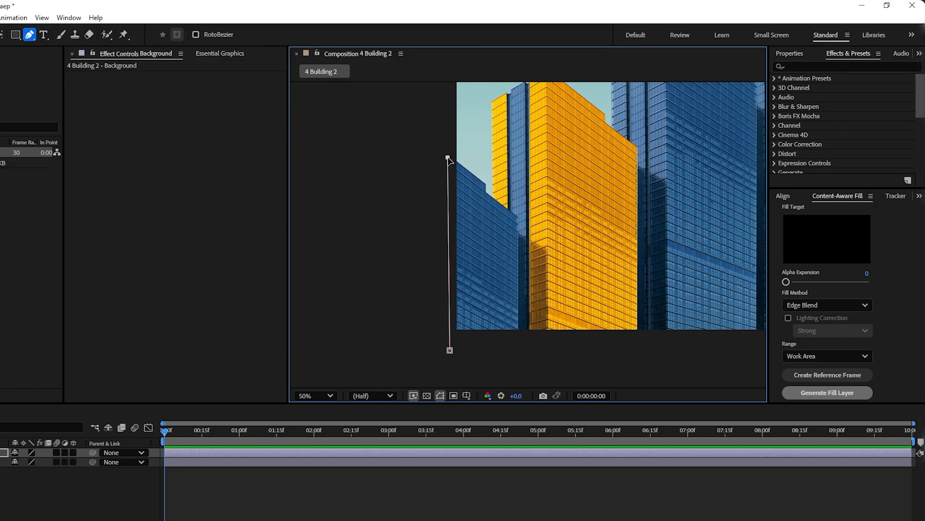
- Continue the mask path along the sloping roofline of the leftmost blue building and around its roof notch
scroll(479, 193, up, 2)
scroll(506, 228, up, 4)
scroll(608, 231, down, 4)
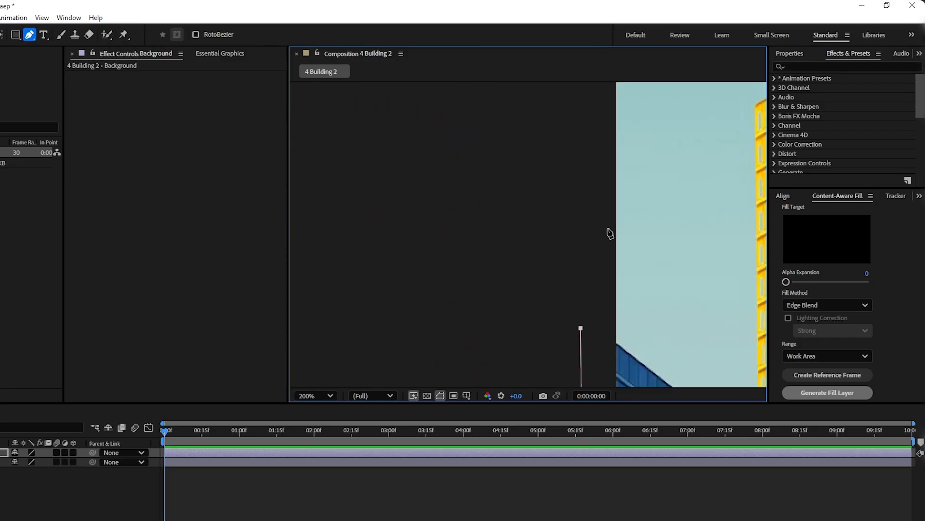
drag(358, 246, 387, 252)
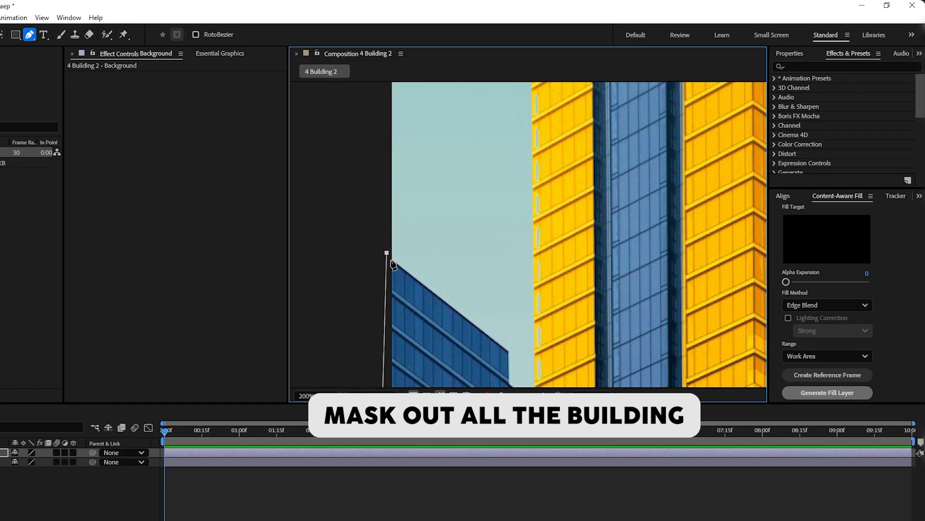
click(391, 260)
click(508, 352)
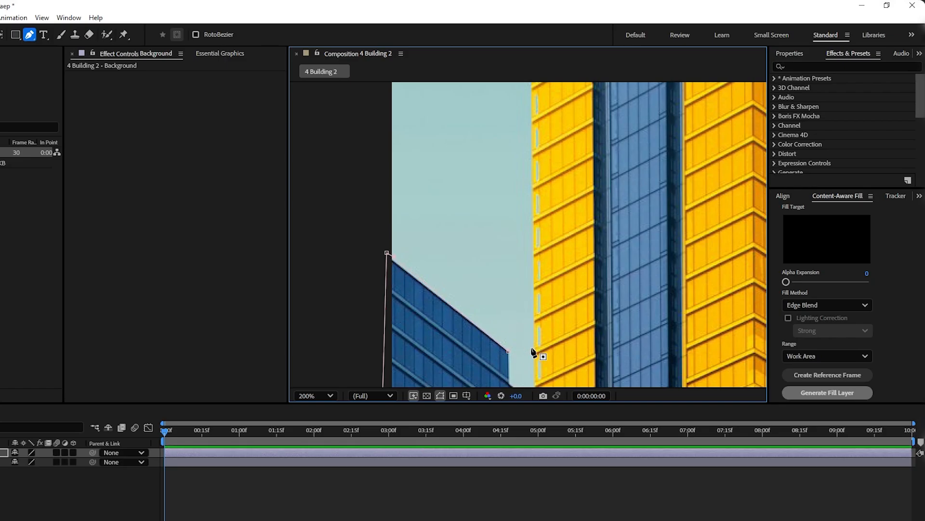
drag(511, 350, 453, 205)
click(466, 252)
- Trace the mask path up the yellow building's left side and along its stepped top and sloping roof
drag(479, 146, 392, 516)
click(379, 244)
click(441, 205)
click(529, 166)
click(537, 150)
drag(604, 106, 456, 167)
click(456, 167)
- Trace the mask path around the top of the middle blue building and down its sloping roof to the notch
drag(698, 355, 509, 484)
click(490, 196)
click(500, 235)
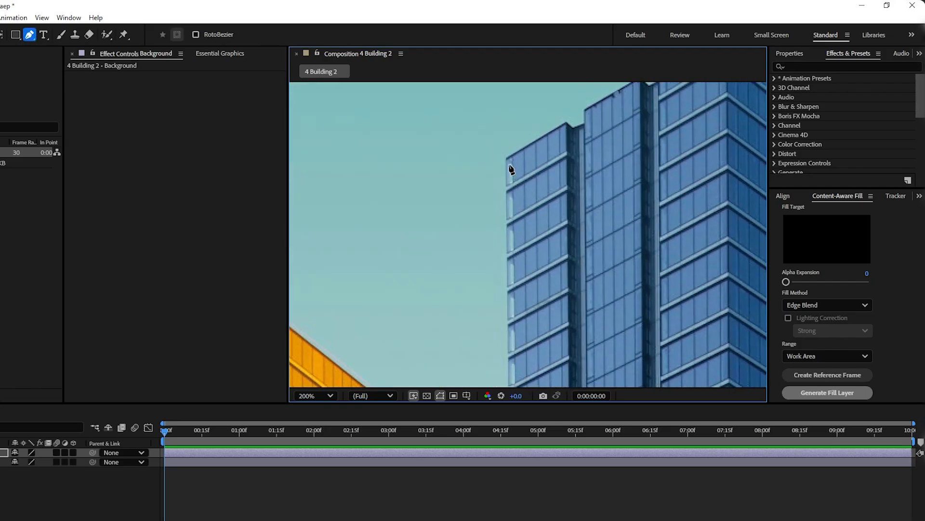
click(580, 108)
drag(644, 85, 441, 159)
click(455, 147)
click(523, 105)
drag(764, 294, 559, 248)
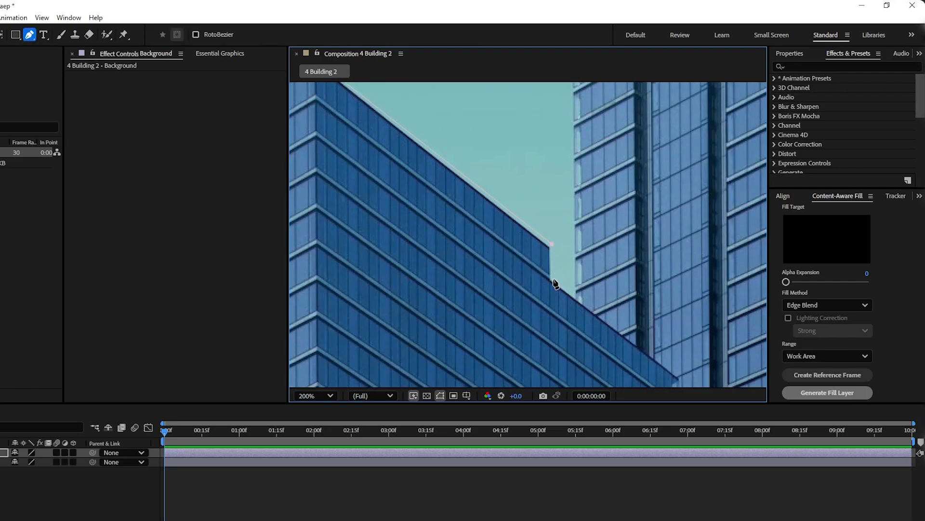
- Trace the mask path up the tallest blue building's left side and along its stepped top and sloping roof
drag(576, 84, 564, 246)
click(556, 118)
drag(555, 118, 502, 185)
click(567, 147)
click(575, 154)
click(581, 150)
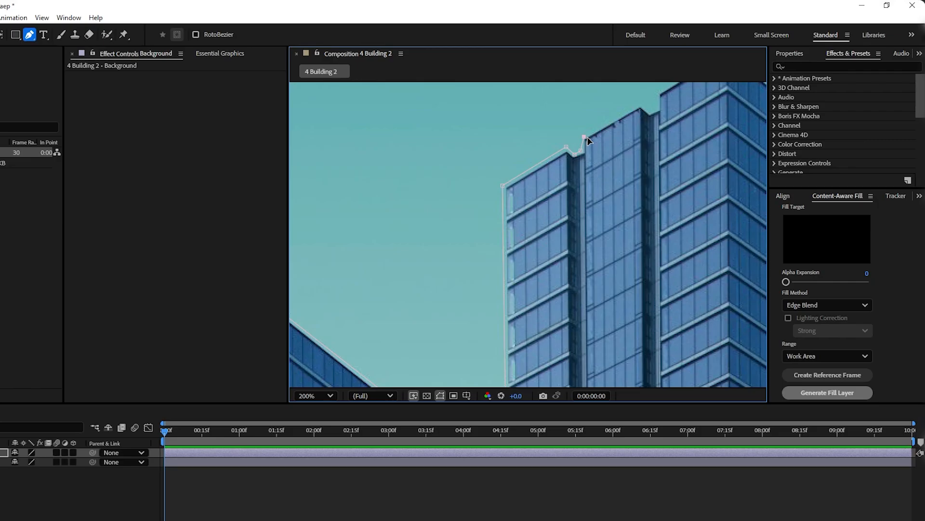
click(581, 138)
drag(641, 105, 524, 159)
scroll(487, 176, down, 4)
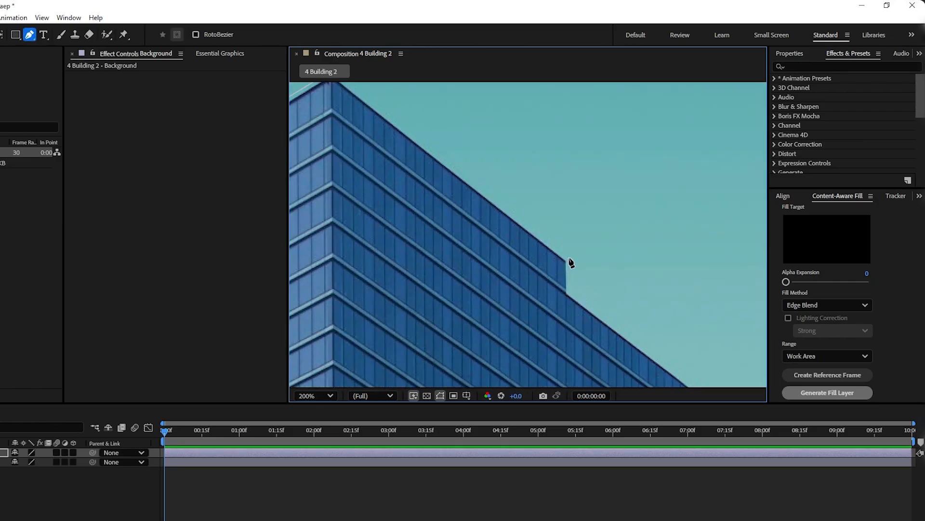
- Close the mask path at its starting point below the image, enclosing all the buildings, and fit the composition in the viewer
drag(406, 363, 771, 297)
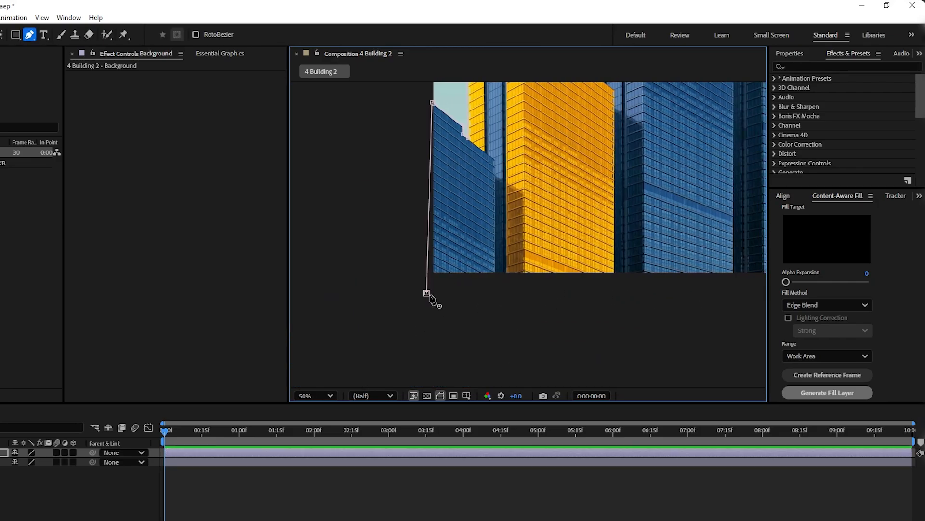
click(426, 293)
scroll(554, 188, down, 1)
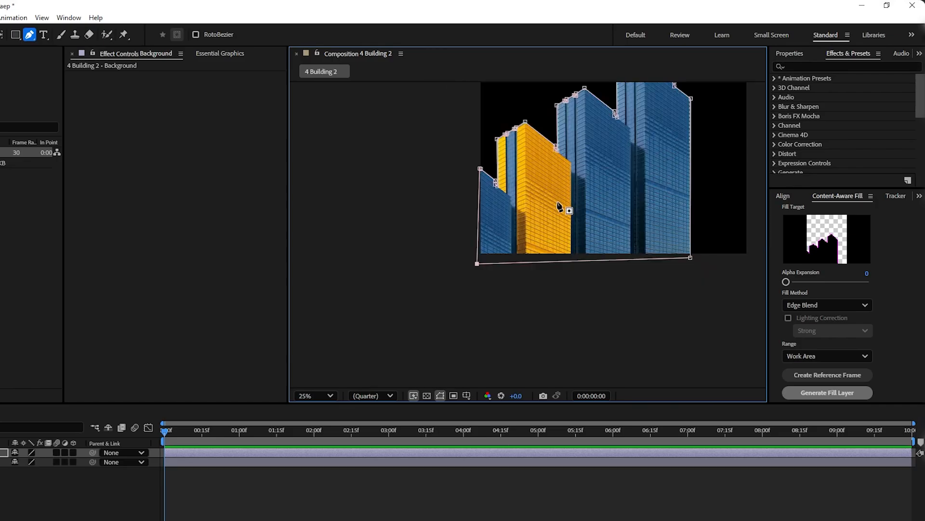
drag(586, 174, 495, 275)
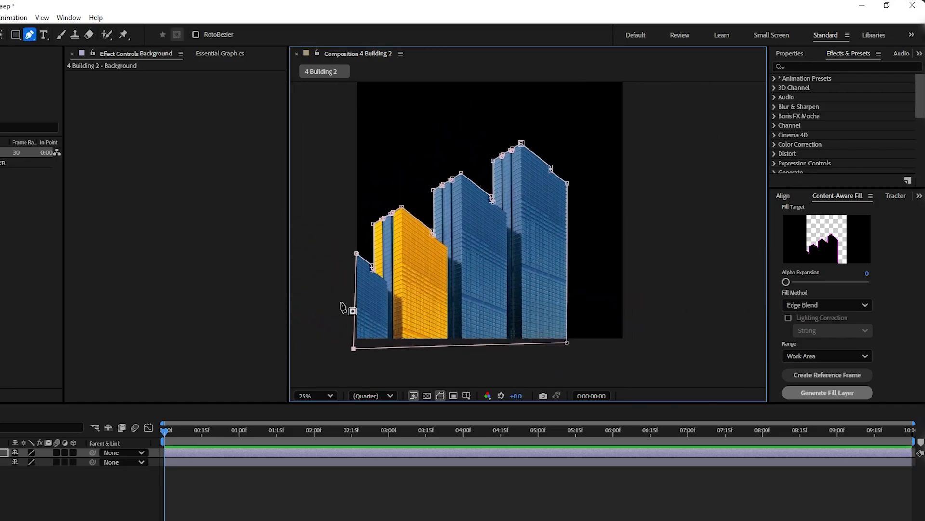
click(307, 395)
click(323, 176)
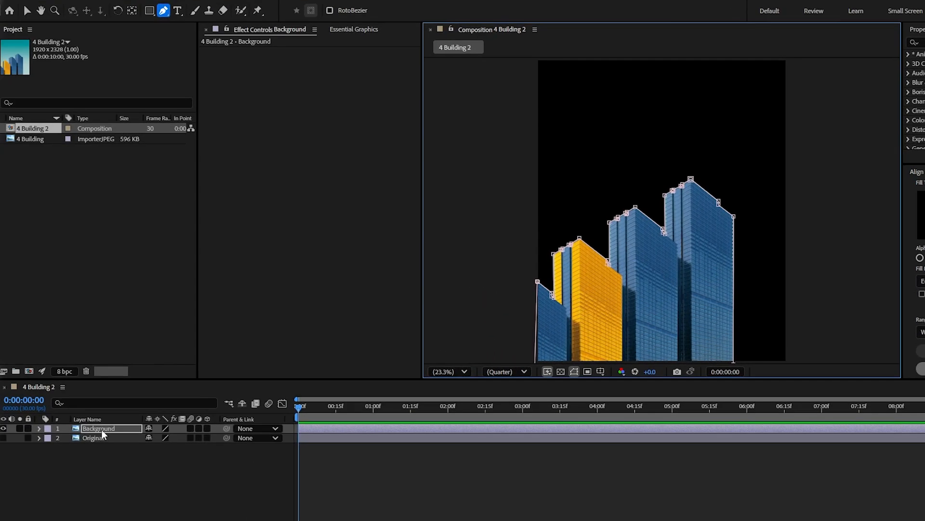
- Expand the Background layer's mask properties and invert Mask 1 to cut the buildings out of the sky
click(94, 430)
click(39, 429)
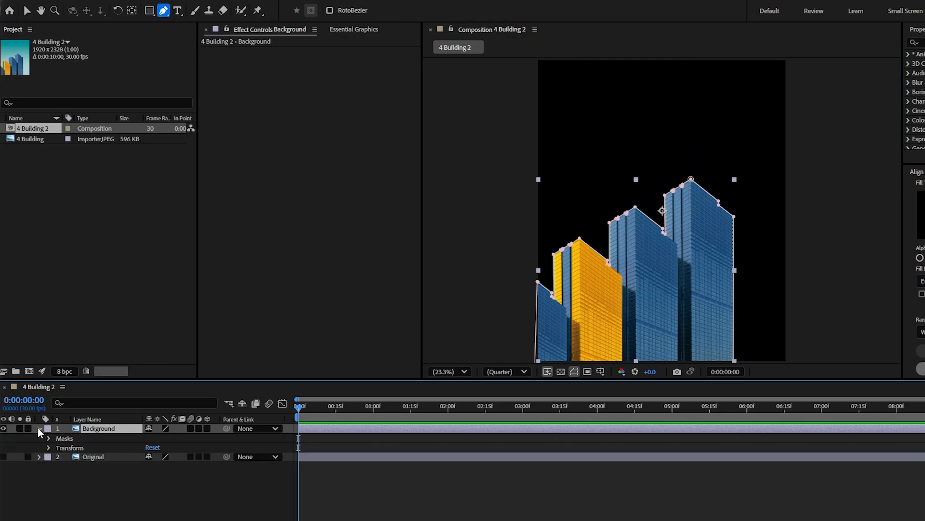
click(49, 438)
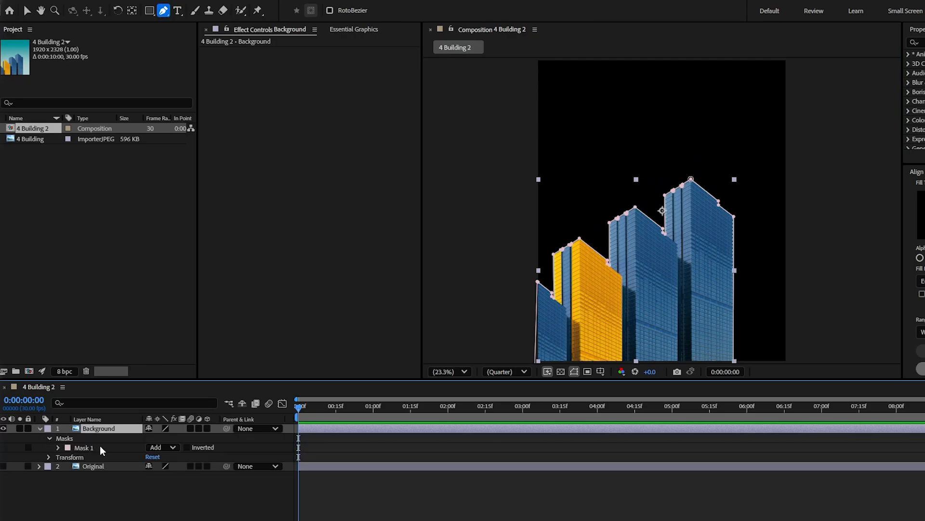
click(90, 448)
click(58, 447)
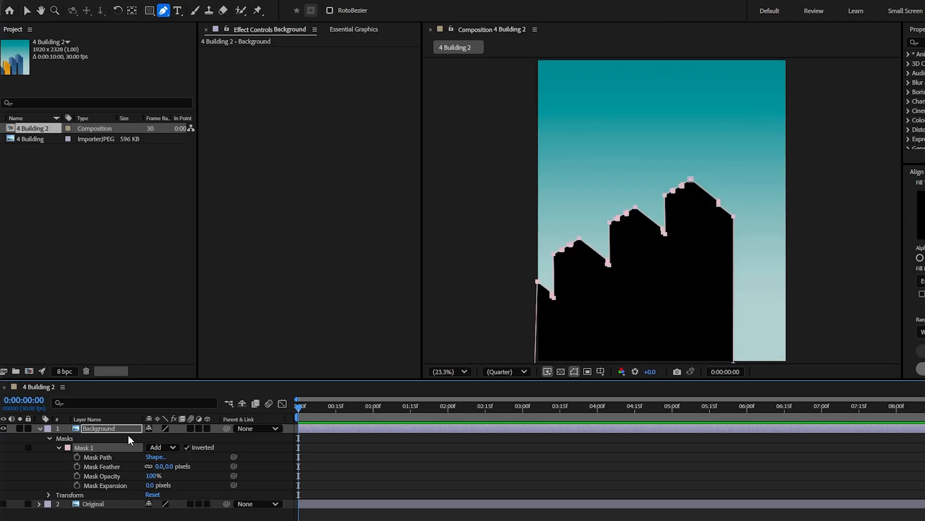
- Select the Background layer and configure Content-Aware Fill with the Edge Blend method and the Work Area range
click(107, 428)
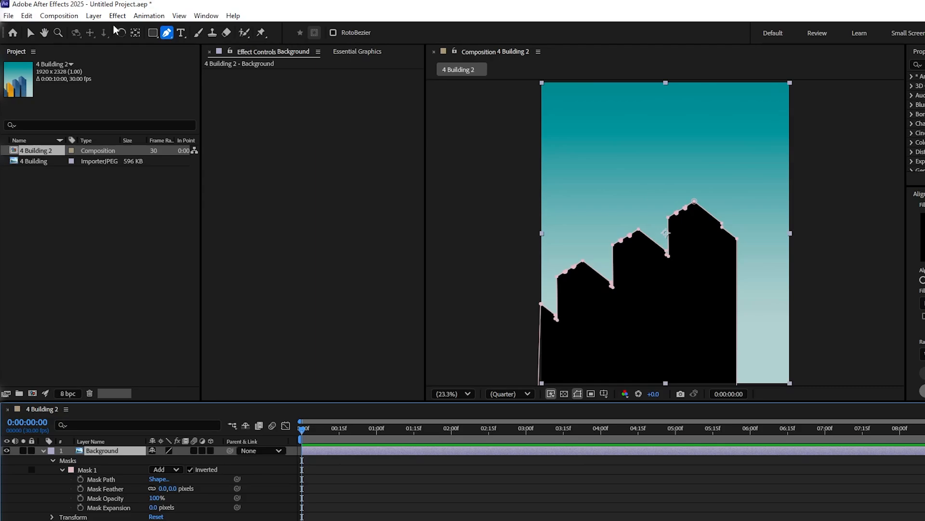
click(205, 16)
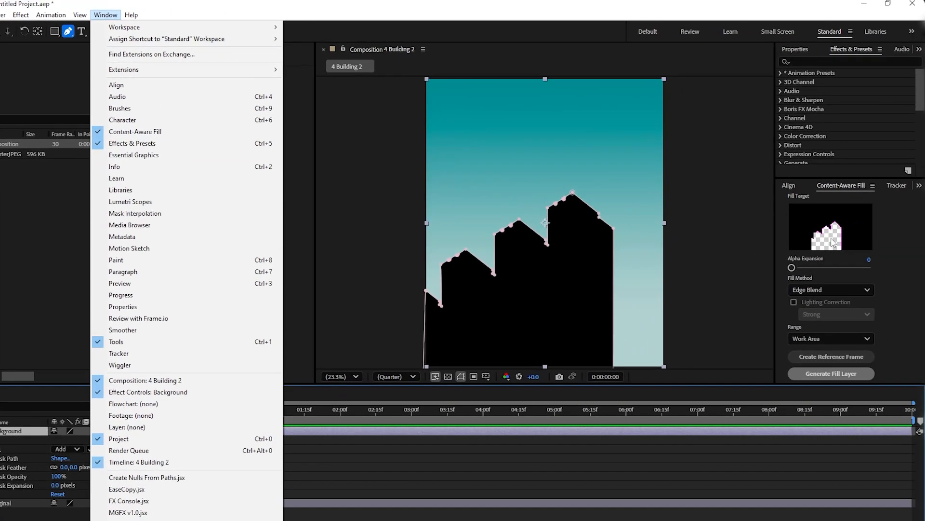
click(890, 230)
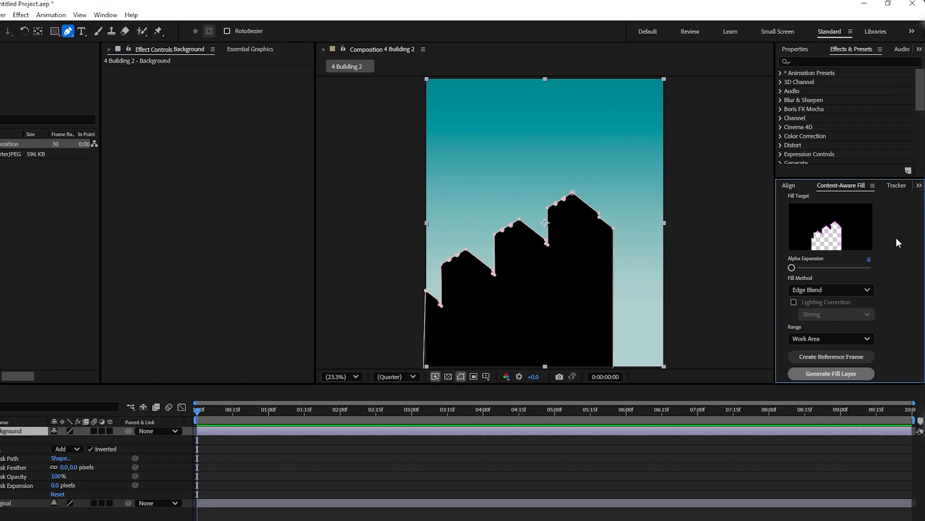
click(837, 292)
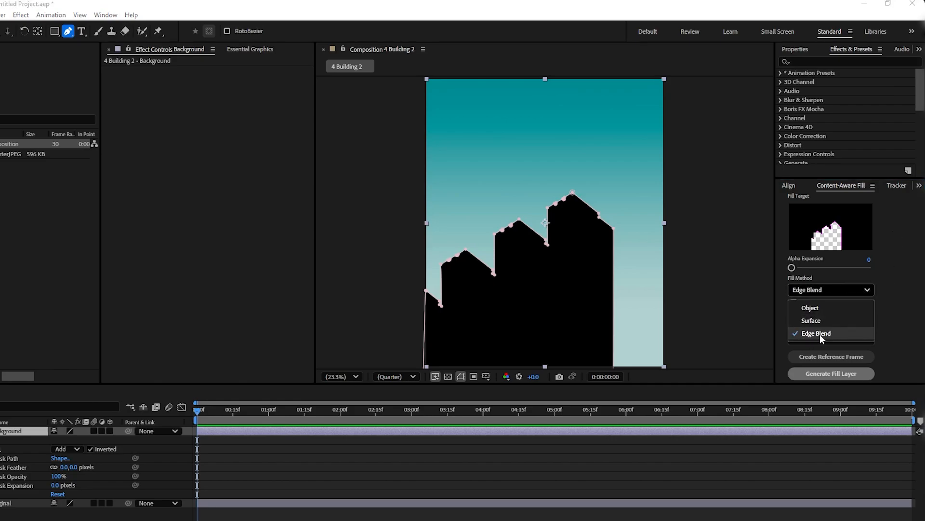
click(821, 334)
click(856, 337)
click(800, 374)
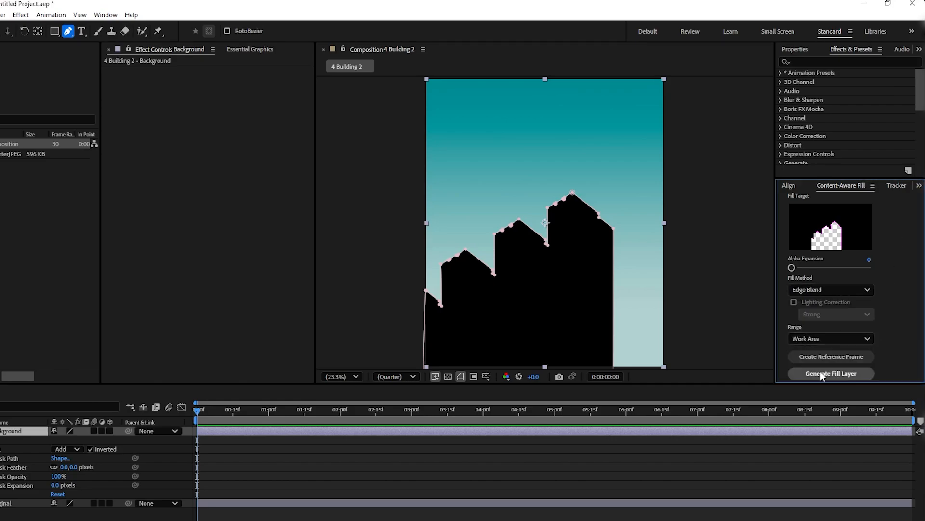
- Generate the content-aware fill layer, saving the project on the Desktop as Building Animation 1
click(841, 375)
text(Building Animation 1)
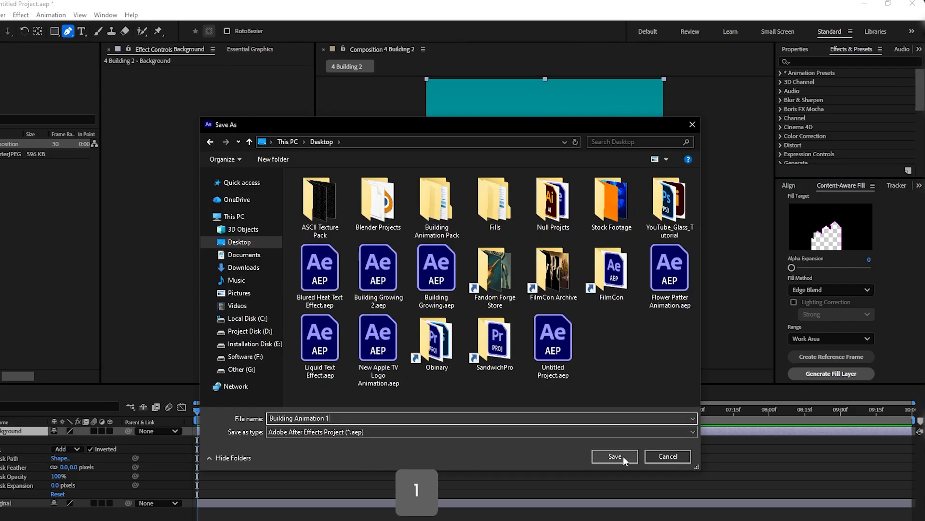
click(615, 456)
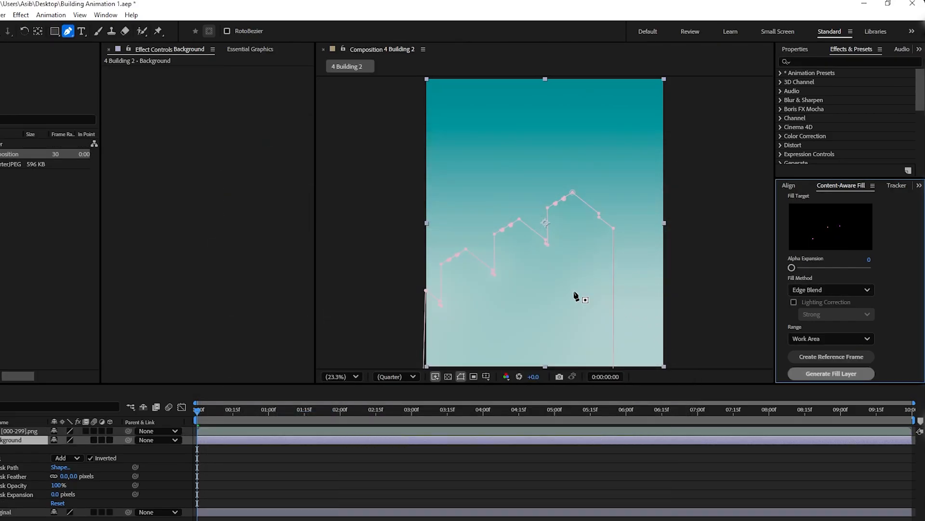
- Switch to the Selection tool and inspect the filled sky up close where the buildings were removed
click(31, 32)
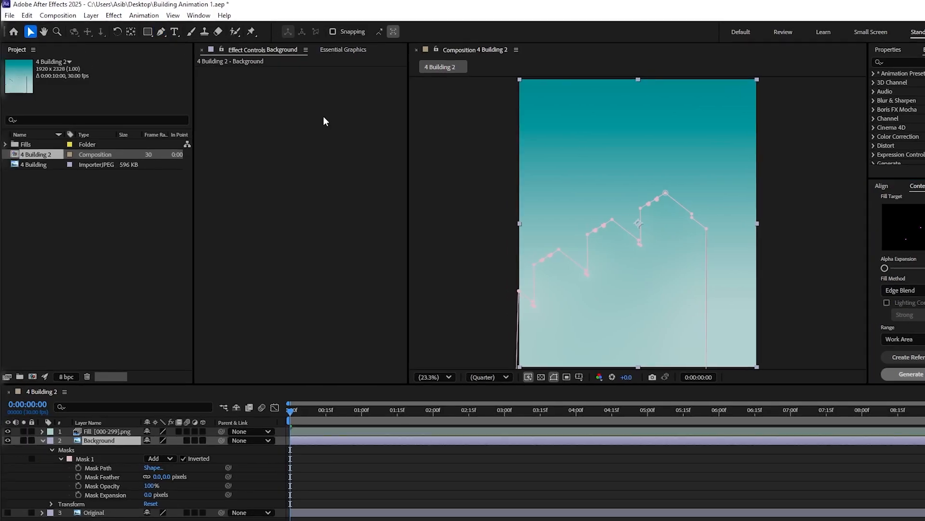
click(815, 210)
scroll(776, 212, up, 5)
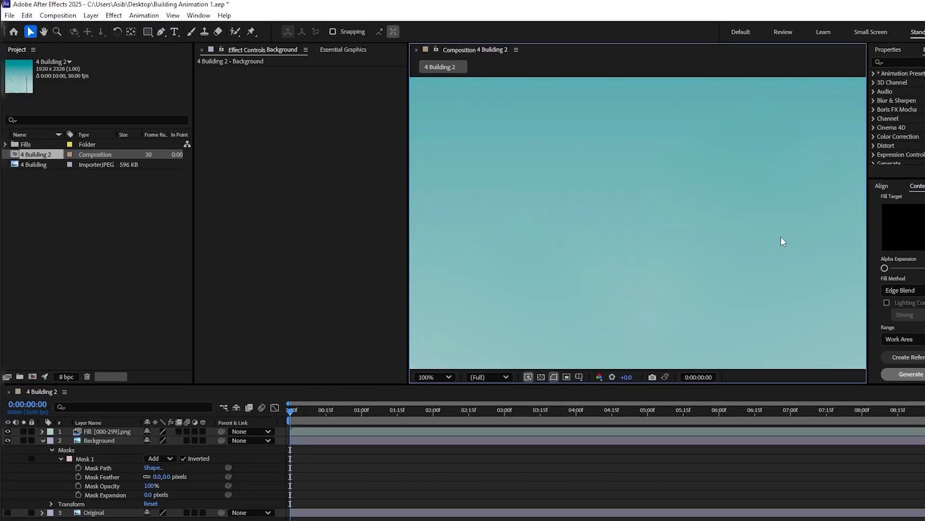
drag(781, 236, 600, 144)
key(comma)
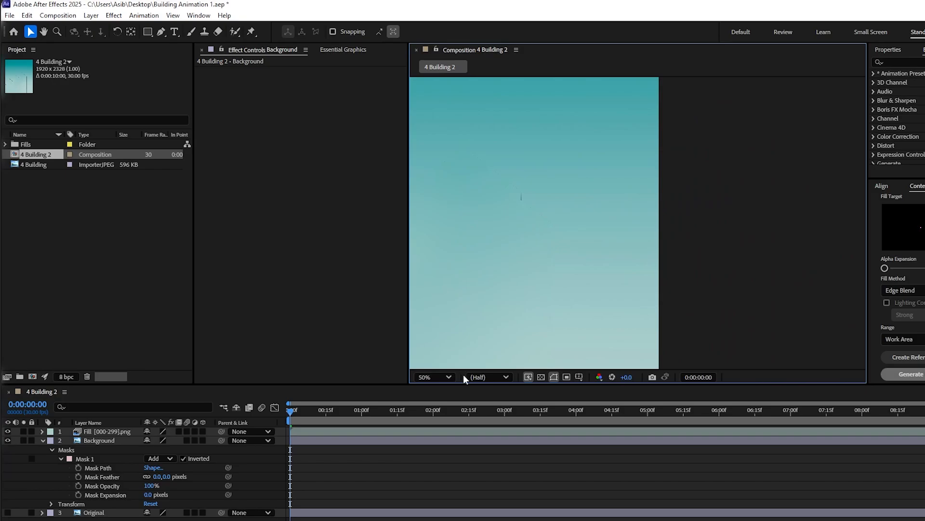
click(434, 377)
click(431, 165)
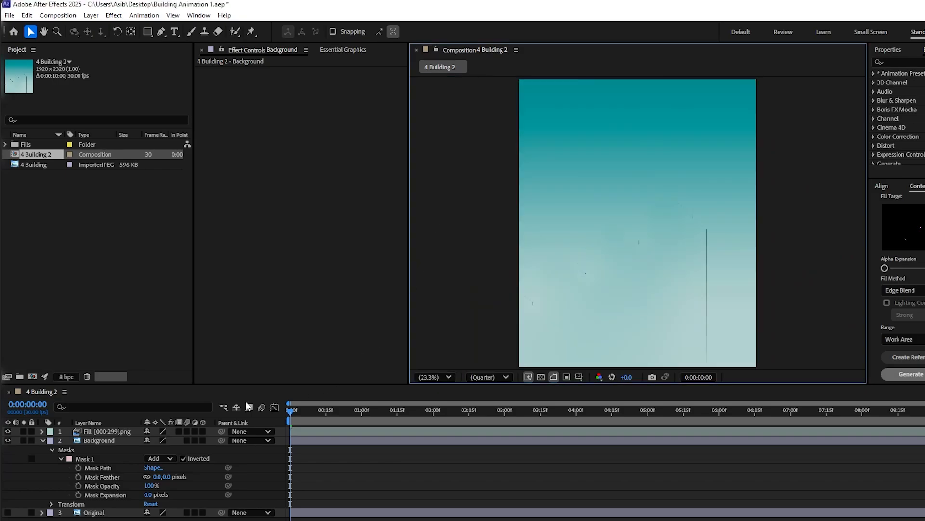
- Collapse the Background layer's properties and duplicate the hidden Original layer
click(43, 441)
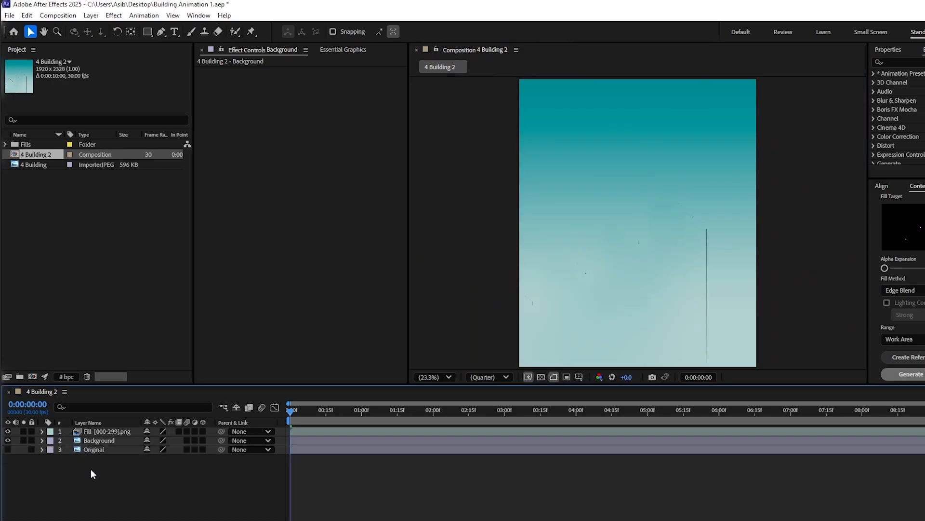
click(95, 451)
key(ctrl+d)
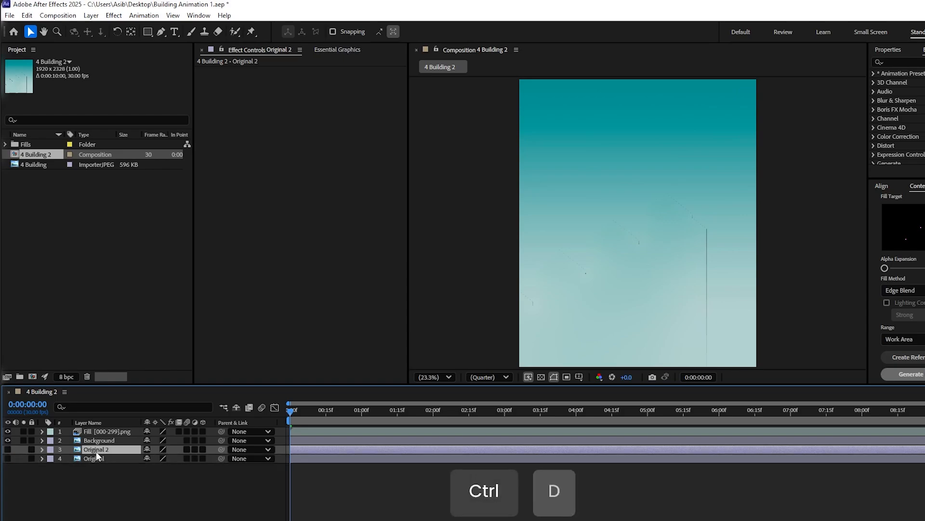
- Move the duplicated Original layer to the top of the layer stack, make it visible and rename it 1
drag(99, 449, 101, 432)
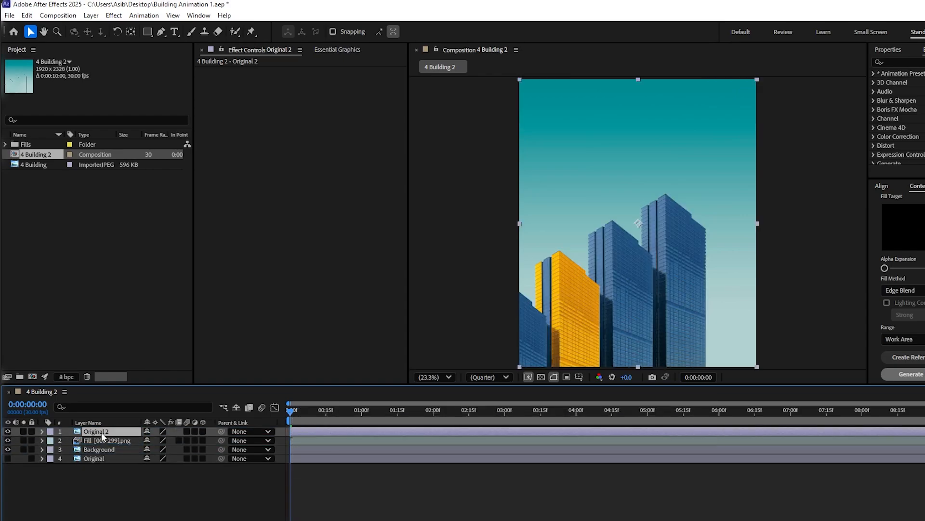
key(Return)
text(1)
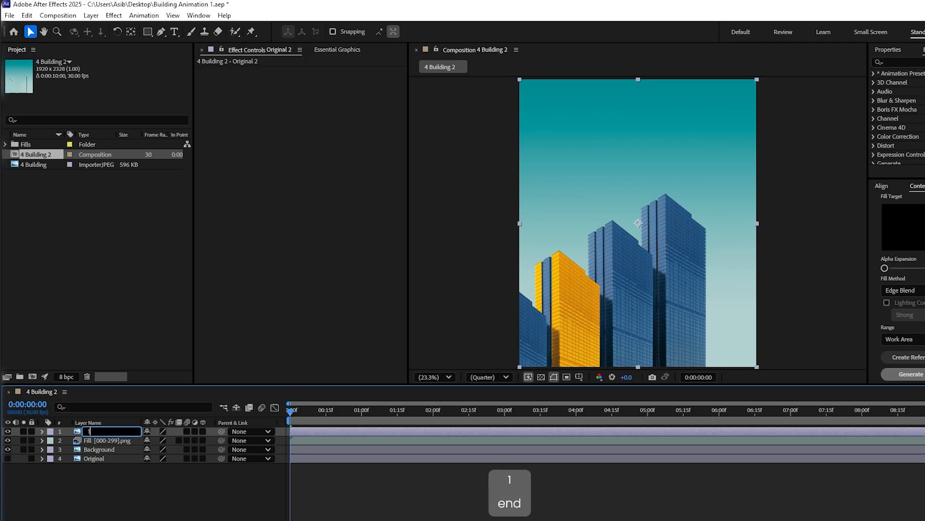
key(Return)
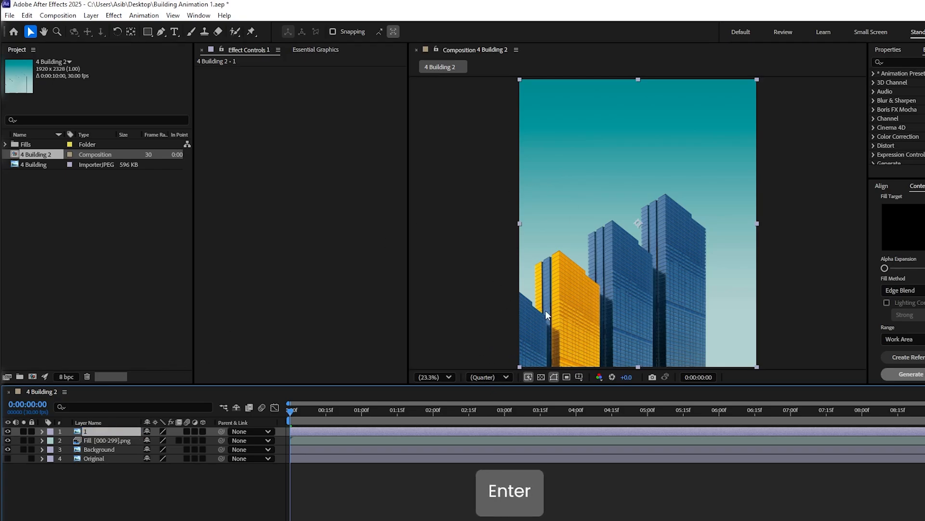
- Start a Pen mask on layer 1, tracing the stepped roofline of the leftmost blue building to its upper-right corner
key(h)
scroll(666, 300, up, 5)
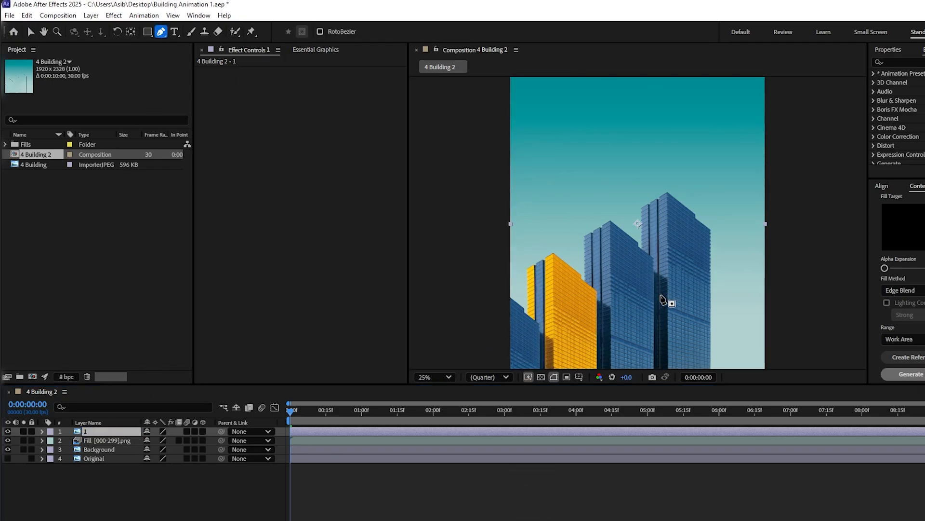
drag(576, 260, 857, 107)
scroll(674, 138, up, 1)
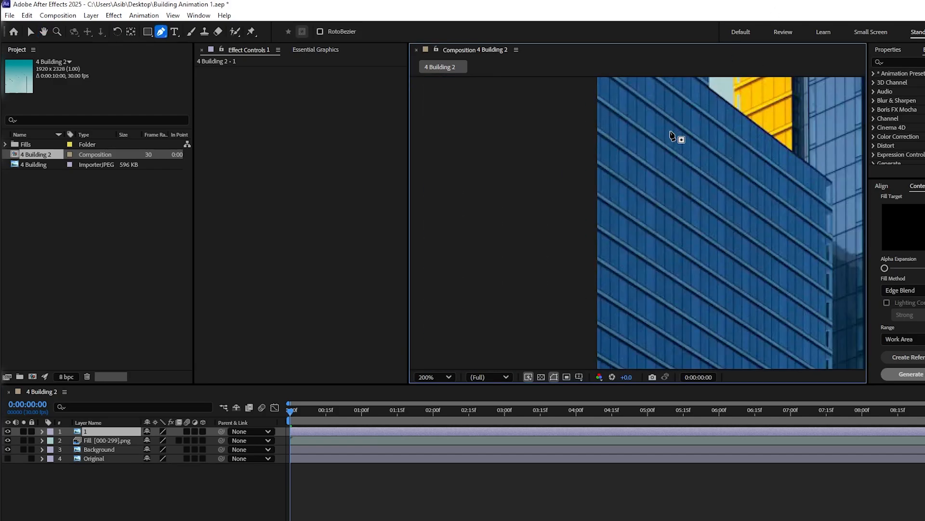
drag(650, 133, 663, 291)
scroll(670, 186, up, 1)
scroll(650, 215, up, 2)
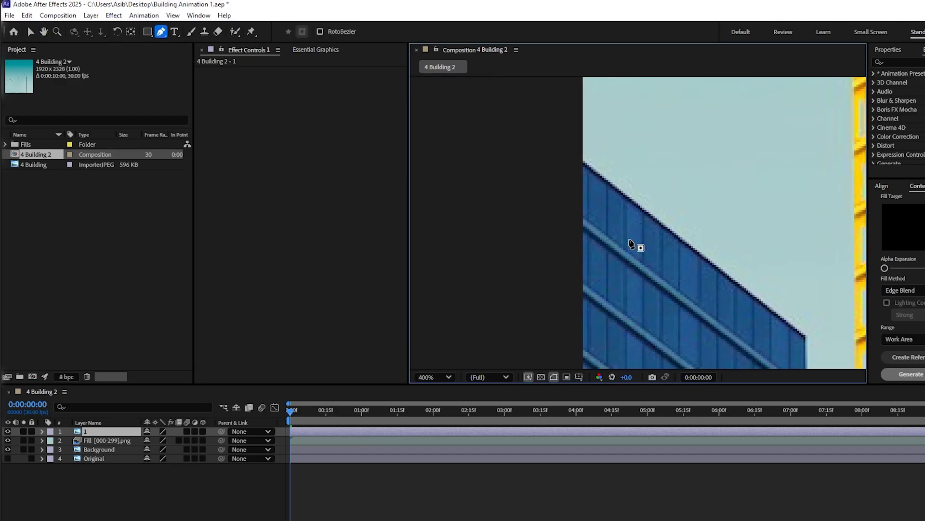
click(580, 156)
drag(665, 231, 400, 74)
scroll(428, 122, up, 1)
scroll(677, 269, down, 1)
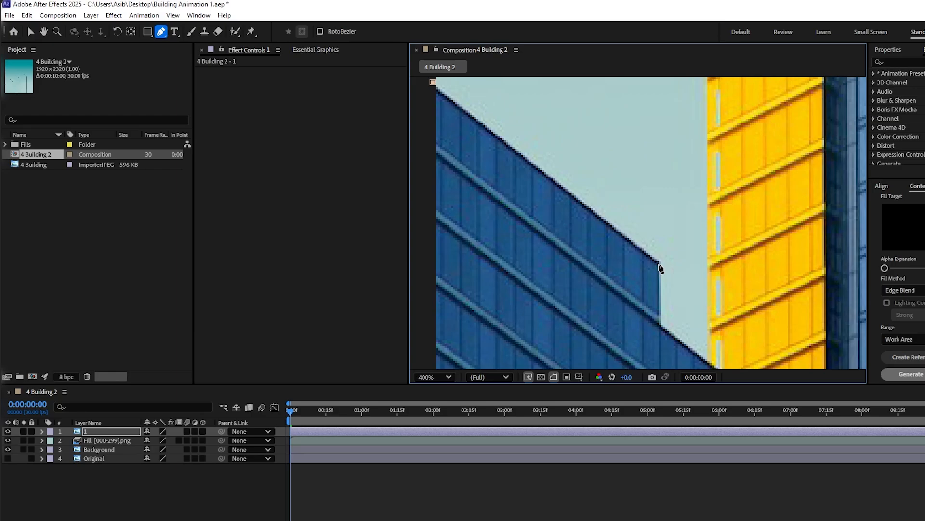
click(662, 325)
drag(705, 320, 465, 117)
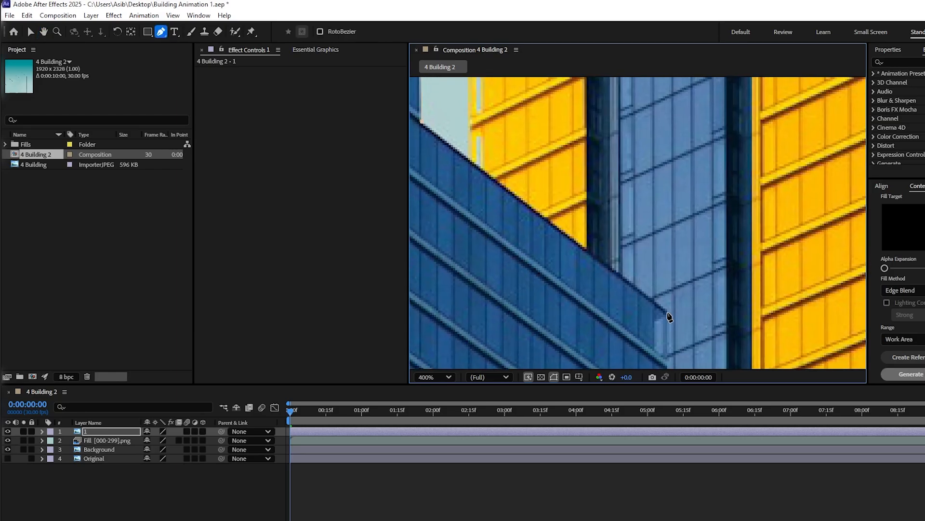
- Continue the mask down the leftmost building's right edge, run it outside the frame below and beside the building, and close it
scroll(669, 312, down, 6)
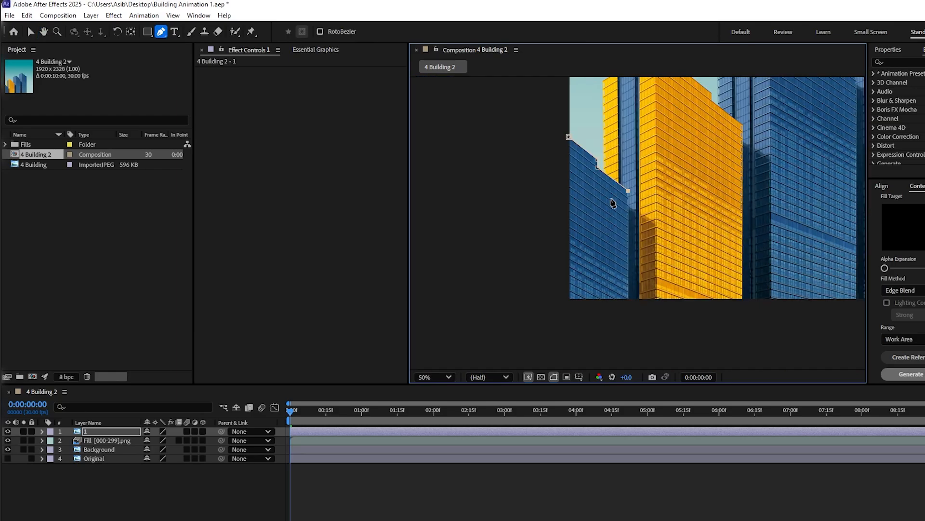
click(629, 304)
scroll(628, 202, up, 6)
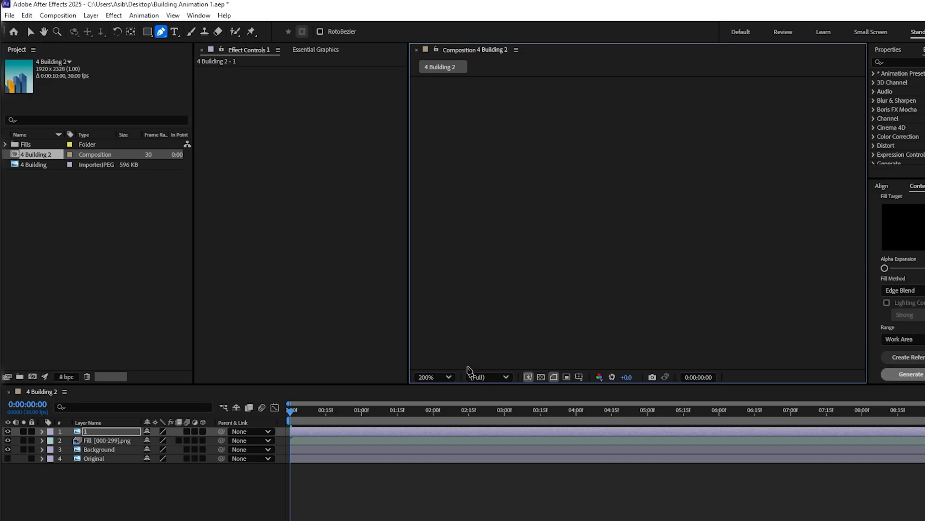
click(433, 377)
click(433, 166)
click(434, 376)
click(434, 207)
click(434, 377)
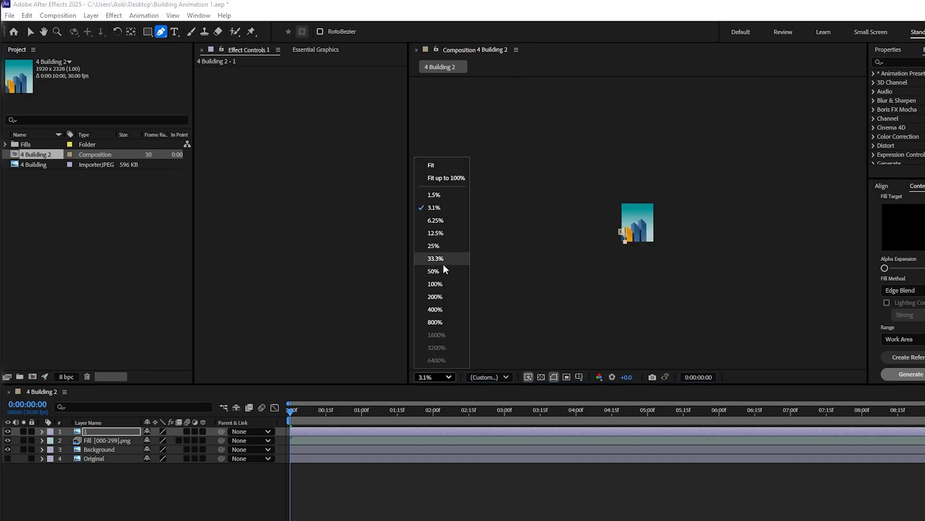
click(444, 265)
scroll(647, 223, up, 4)
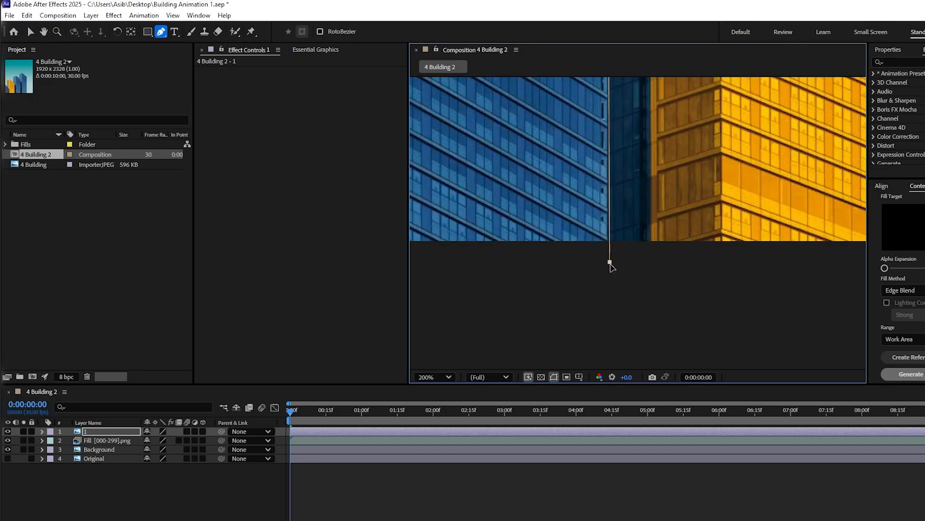
drag(610, 264, 630, 305)
drag(599, 132, 602, 409)
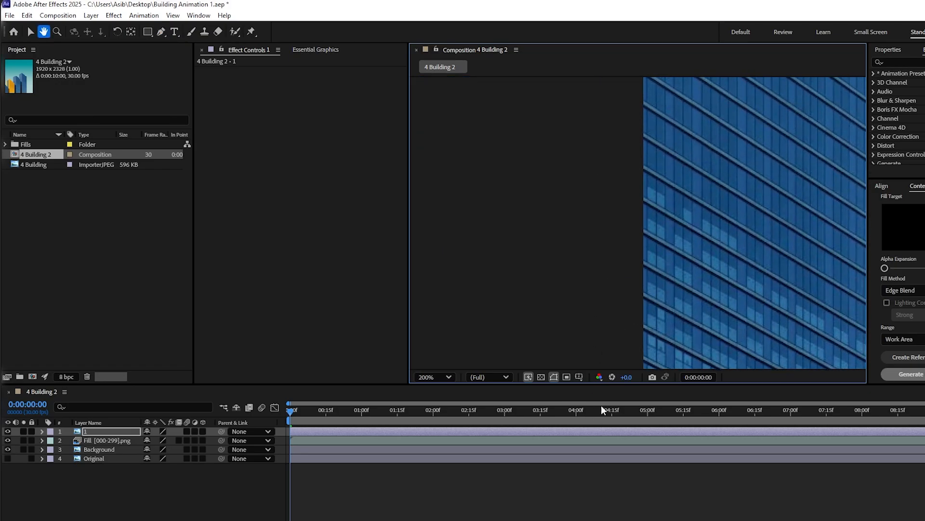
scroll(599, 189, down, 4)
click(688, 330)
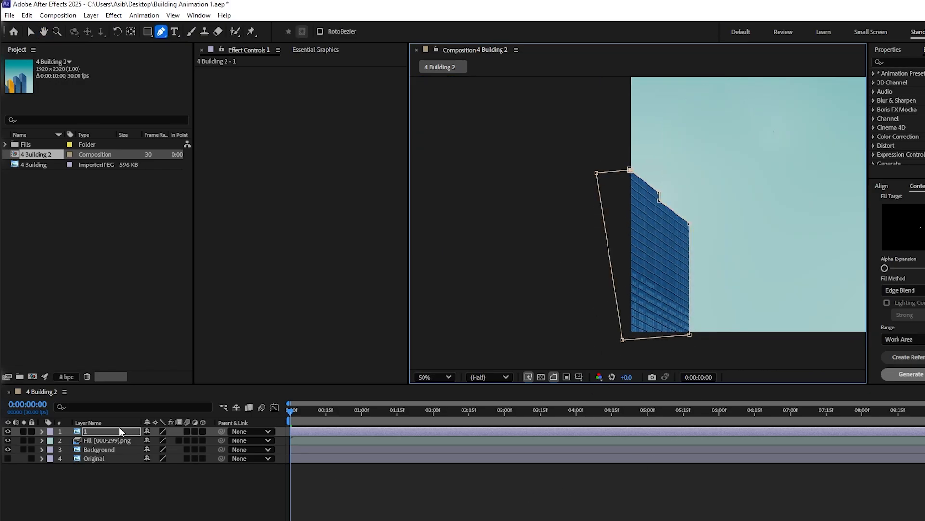
click(94, 433)
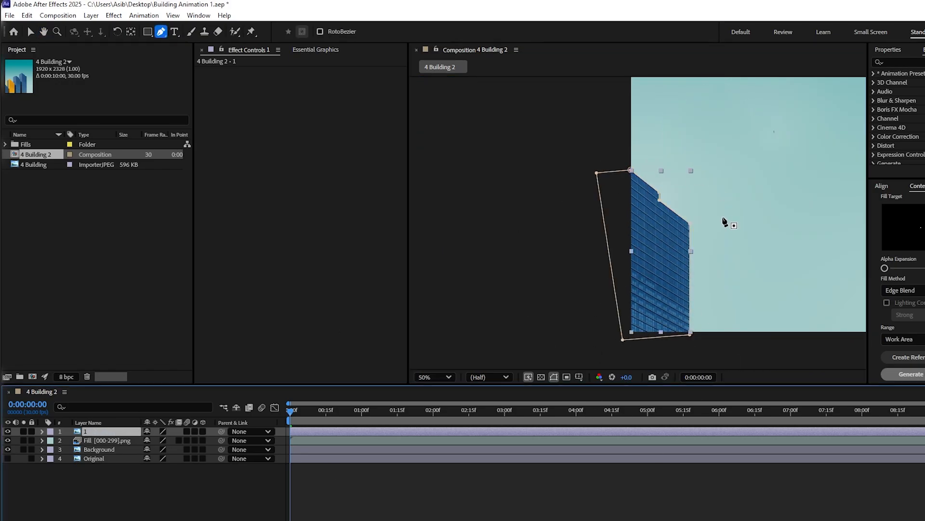
- Duplicate the Original layer, place the copy directly below layer 1, make it visible and rename it 2
click(103, 458)
key(ctrl+d)
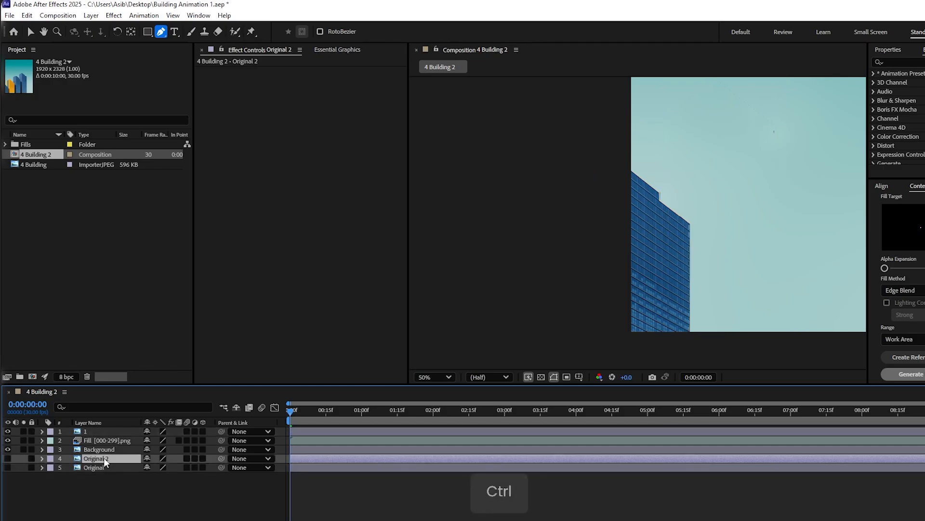
drag(103, 458, 103, 440)
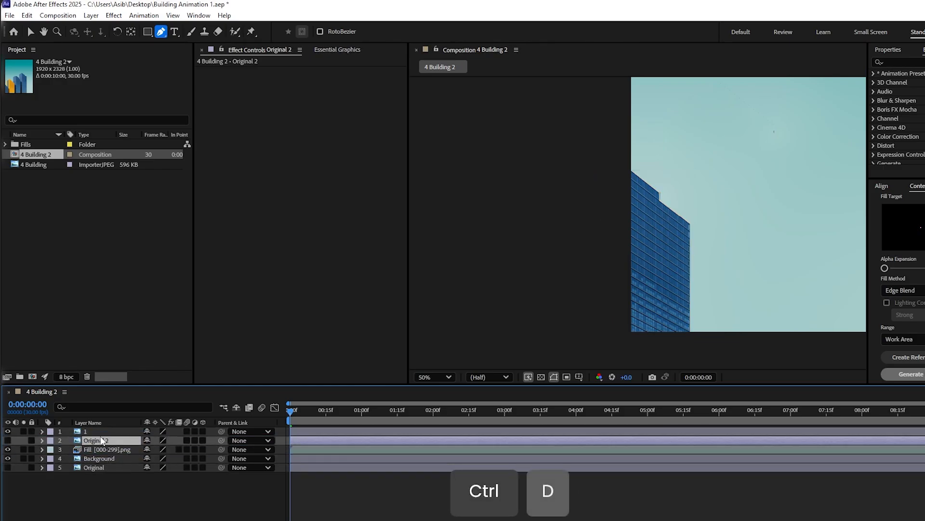
click(8, 440)
key(Return)
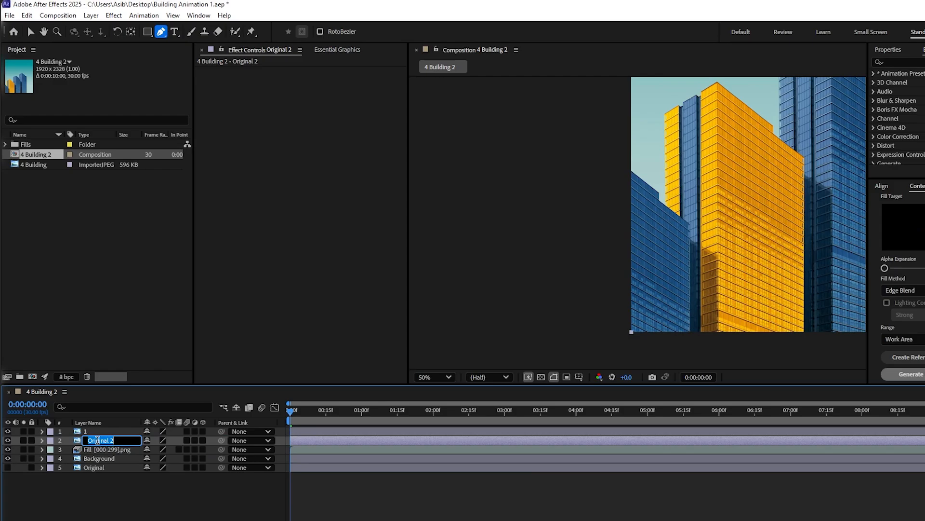
text(2)
key(Return)
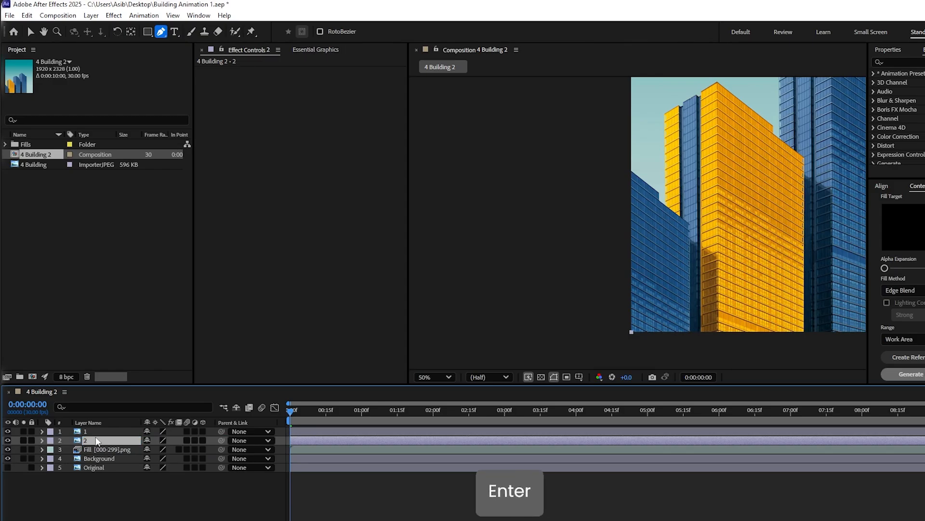
- Start a Pen mask on layer 2 at the yellow building's upper-left corner, extending it below the frame and across to its lower-right corner
scroll(712, 197, up, 4)
drag(789, 184, 535, 346)
drag(537, 99, 578, 277)
scroll(550, 124, up, 1)
drag(549, 124, 733, 299)
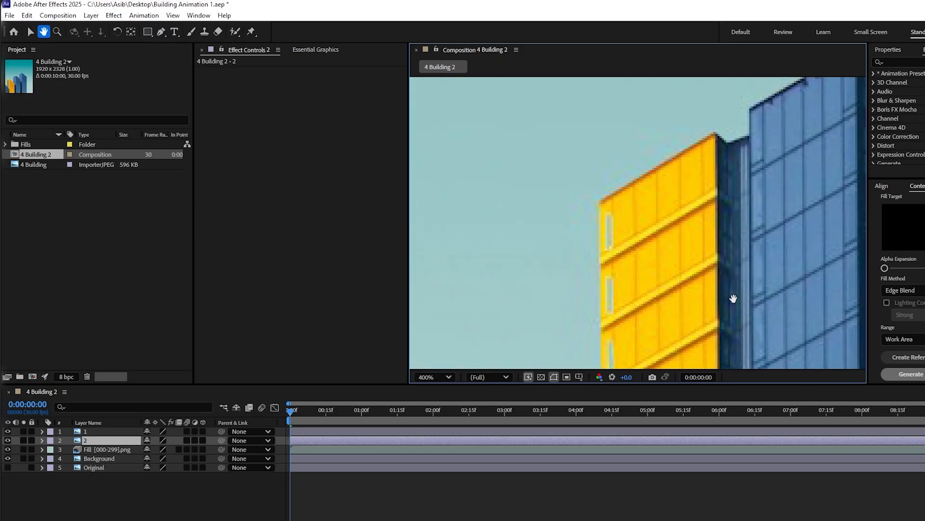
scroll(597, 202, down, 6)
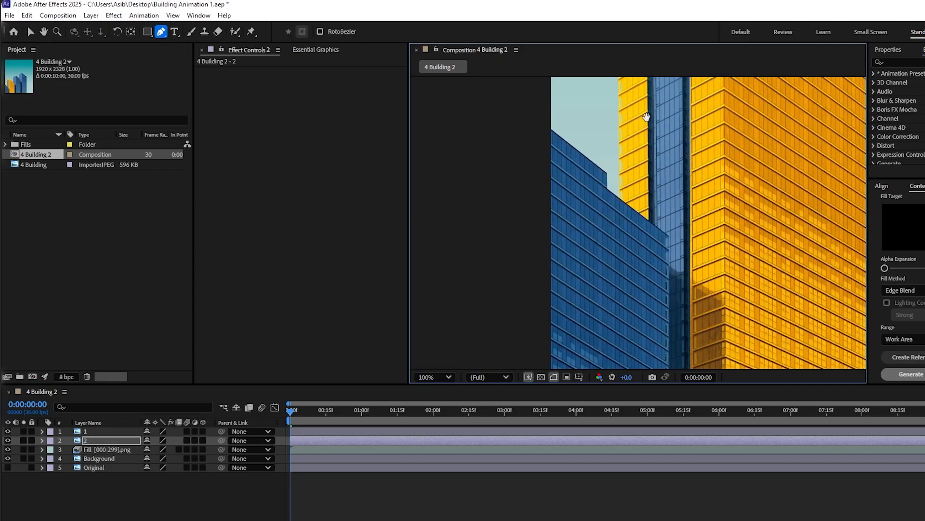
shift+click(610, 321)
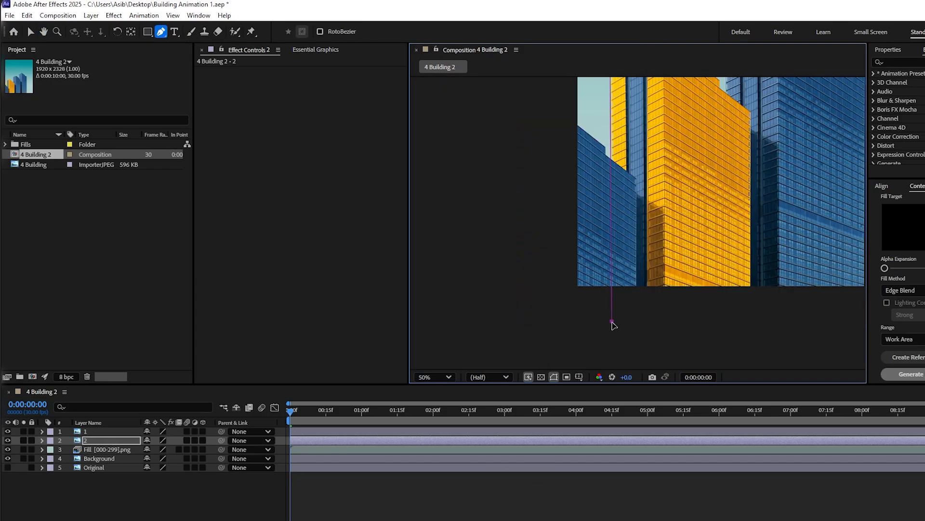
scroll(613, 325, up, 6)
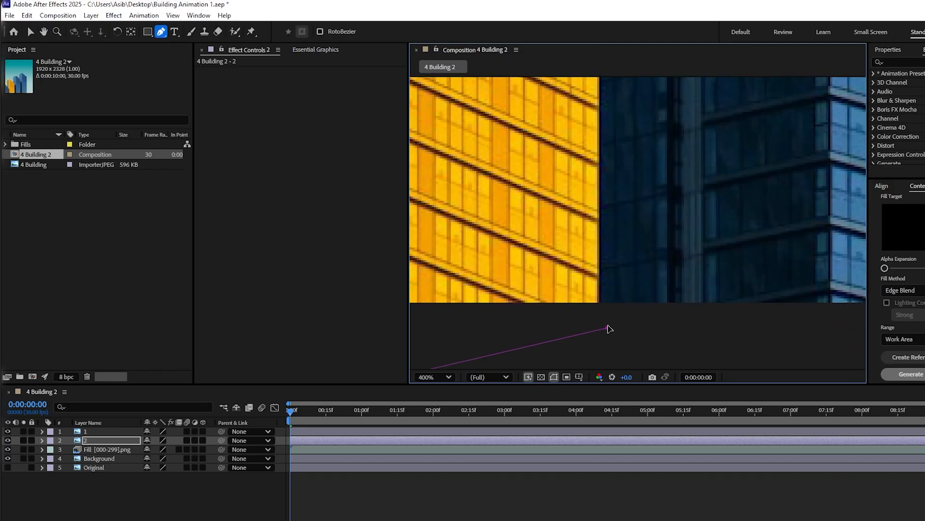
drag(608, 327, 603, 307)
- Trace the mask up the yellow building's right edge and around the step in its right-hand sloping roofline
scroll(637, 324, down, 3)
mouse_move(634, 236)
mouse_down()
mouse_move(639, 241)
mouse_move(625, 227)
mouse_up()
scroll(636, 234, up, 2)
scroll(631, 221, down, 3)
scroll(638, 129, up, 2)
click(608, 142)
scroll(635, 129, up, 1)
drag(635, 130, 645, 221)
scroll(591, 255, up, 1)
drag(591, 255, 784, 329)
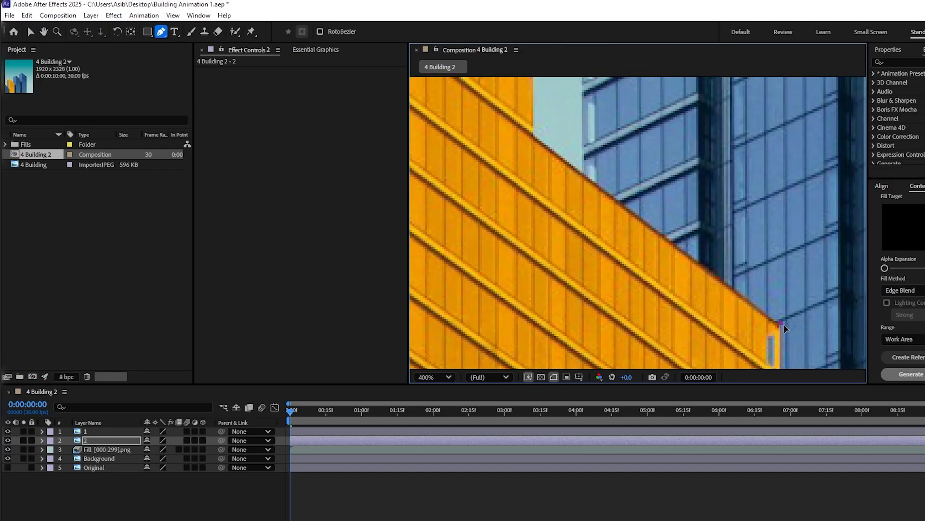
drag(532, 136, 567, 215)
click(568, 215)
click(568, 157)
drag(530, 182, 839, 397)
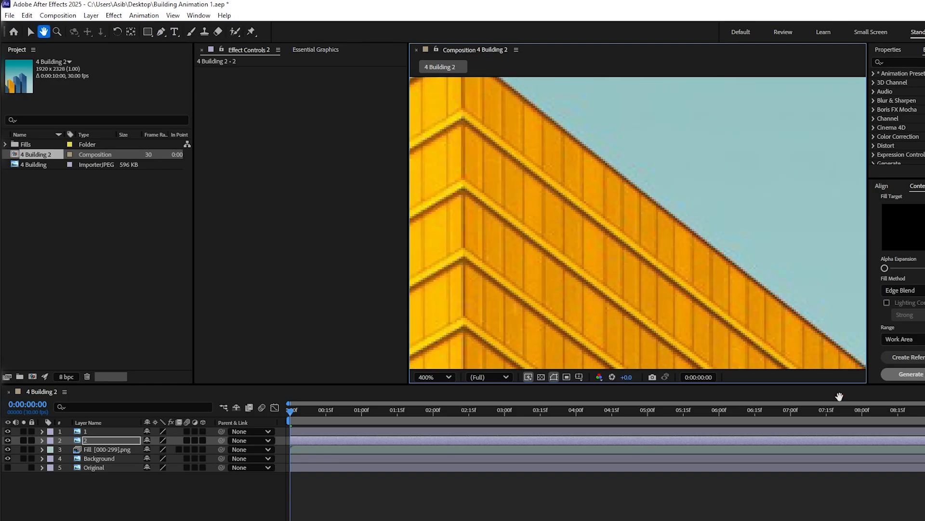
- Trace the yellow building's roof peak and the stepped blue and yellow rooftops on its left side, and close the mask
drag(482, 120, 596, 251)
click(580, 168)
drag(520, 231, 624, 202)
click(556, 216)
click(554, 248)
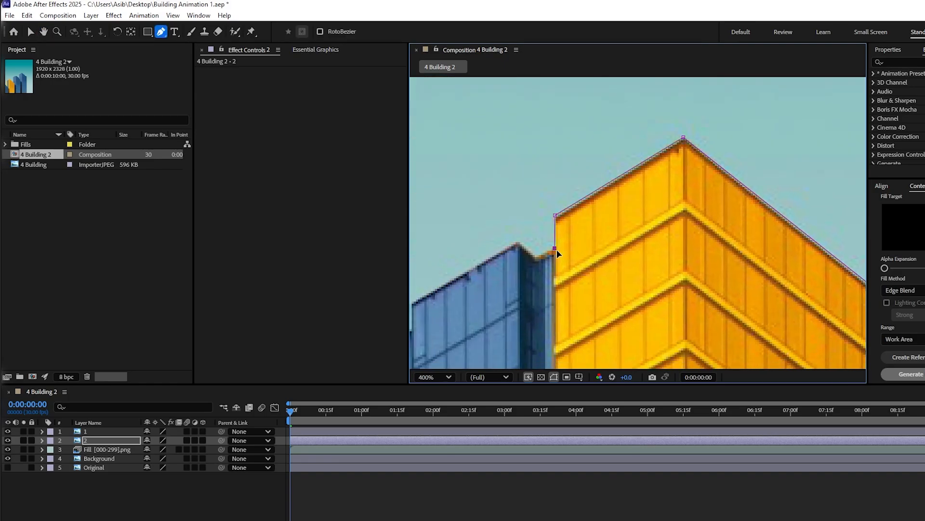
drag(517, 245, 716, 210)
click(611, 268)
click(612, 293)
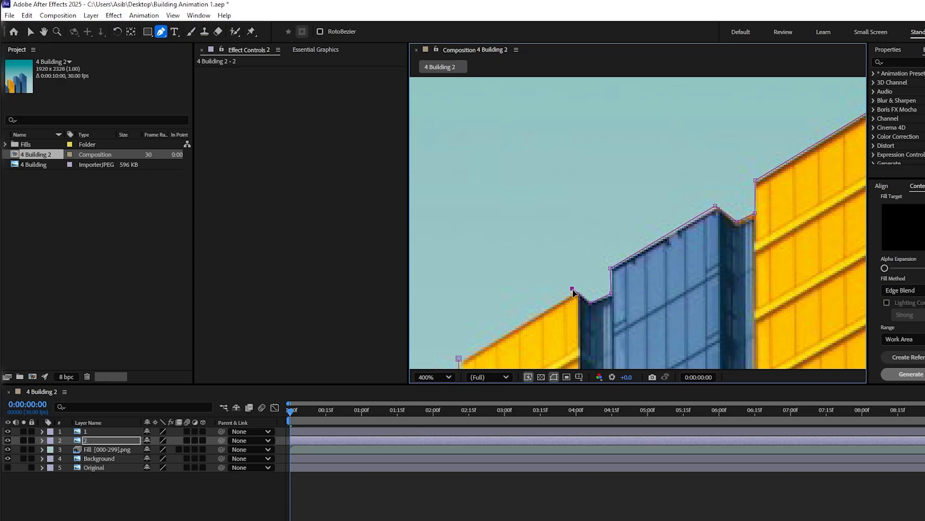
drag(578, 295, 665, 236)
click(545, 300)
scroll(756, 227, down, 3)
drag(716, 254, 664, 131)
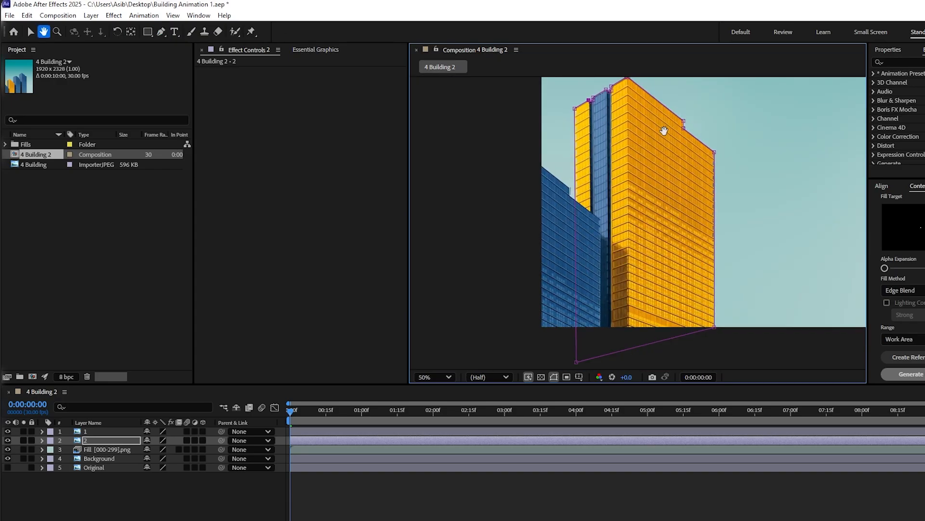
click(101, 440)
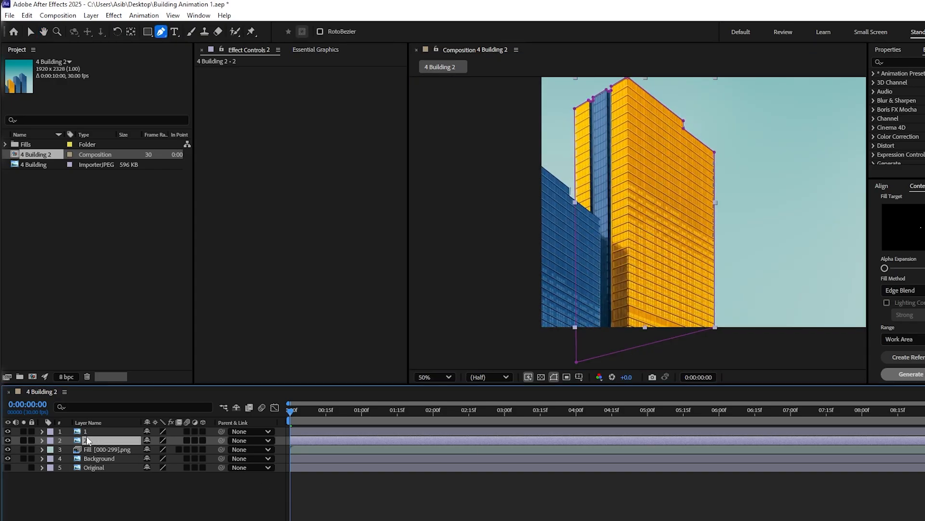
- Duplicate the Original layer, place the copy directly below layer 2, make it visible and rename it 3
click(97, 467)
key(ctrl+d)
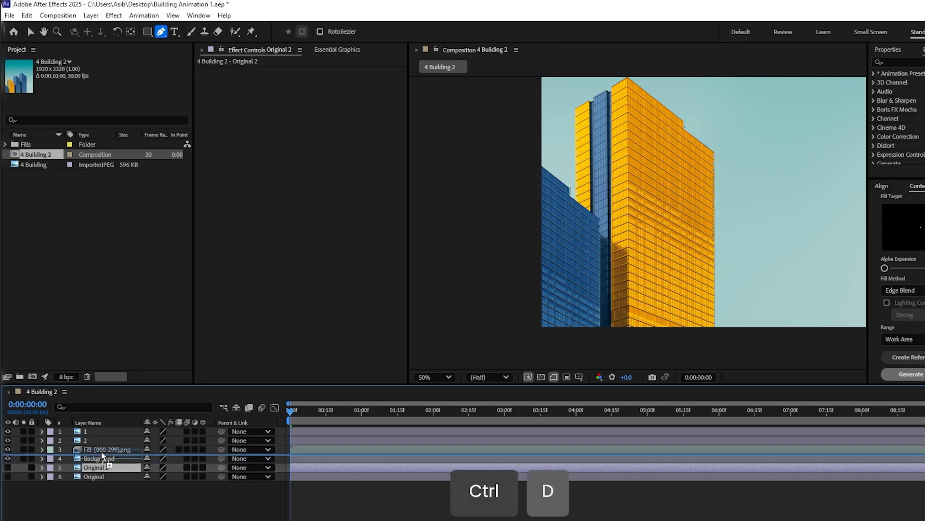
drag(99, 468, 91, 444)
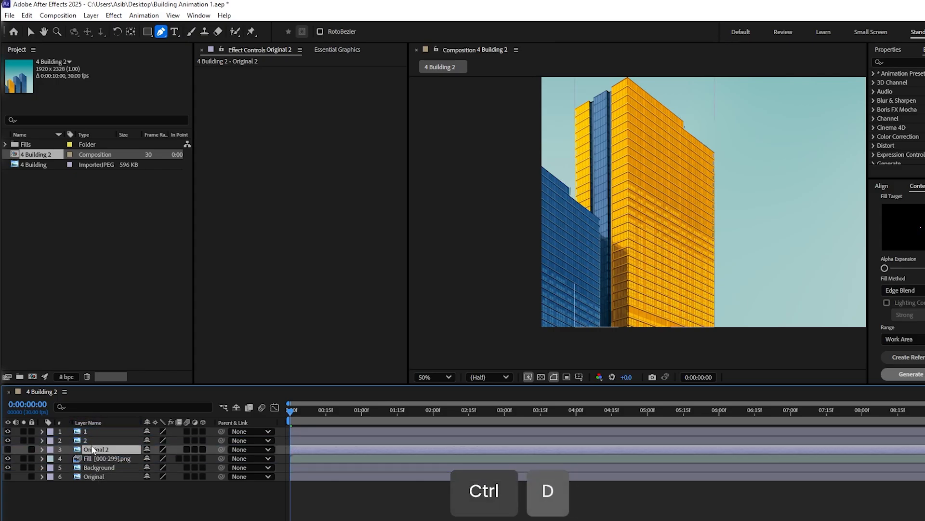
click(8, 449)
key(Return)
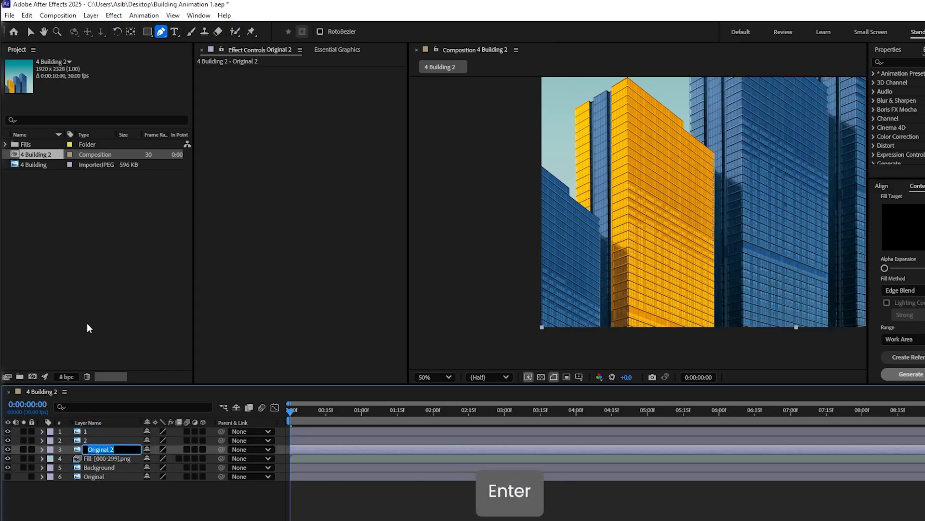
text(3)
key(Return)
- Start a Pen mask on layer 3 at the middle blue building's lower-right corner, tracing up its right edge and around the roofline step
drag(725, 165, 571, 202)
scroll(571, 203, up, 4)
drag(699, 310, 473, 31)
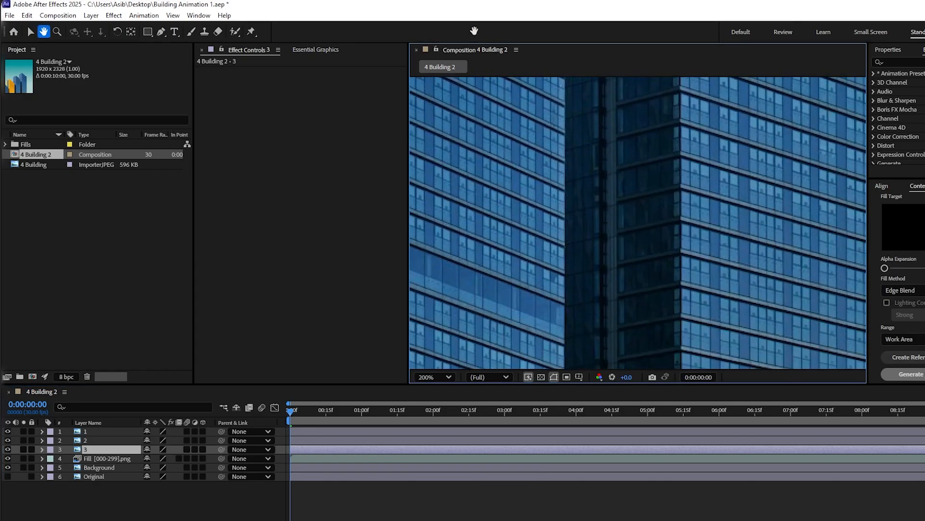
drag(606, 278, 615, 140)
drag(546, 364, 561, 229)
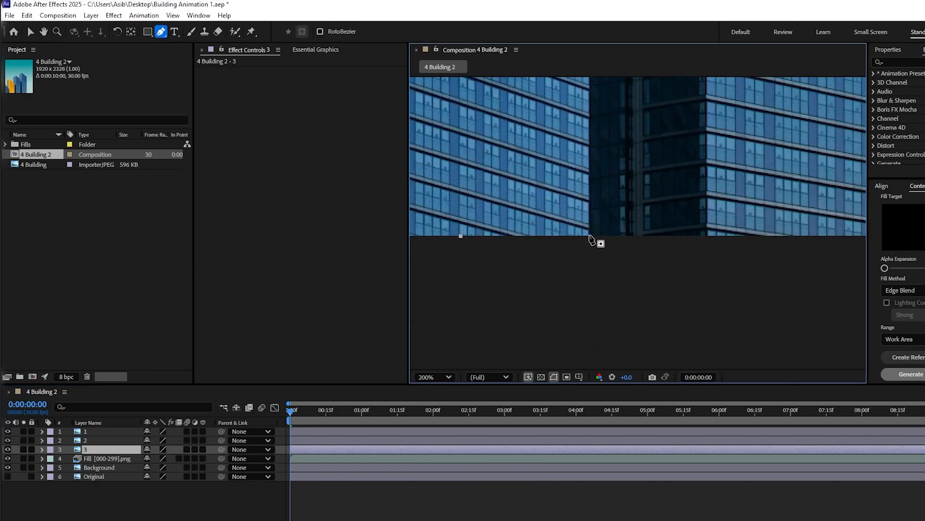
click(589, 235)
drag(618, 143, 646, 356)
drag(663, 128, 685, 265)
click(638, 221)
drag(516, 128, 548, 242)
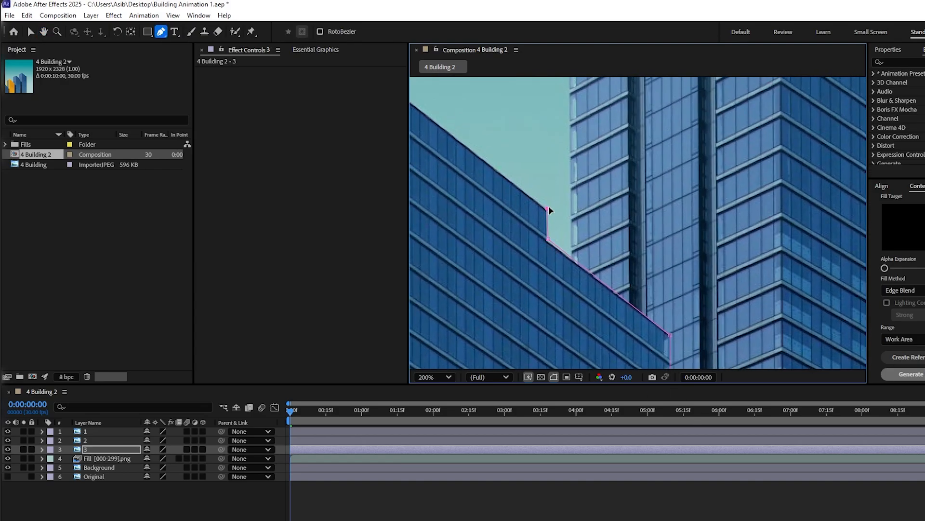
- Trace the mask over the middle blue building's roof peak and down its stepped rooftops to the upper-left corner
drag(548, 210, 703, 342)
click(477, 174)
drag(477, 174, 658, 180)
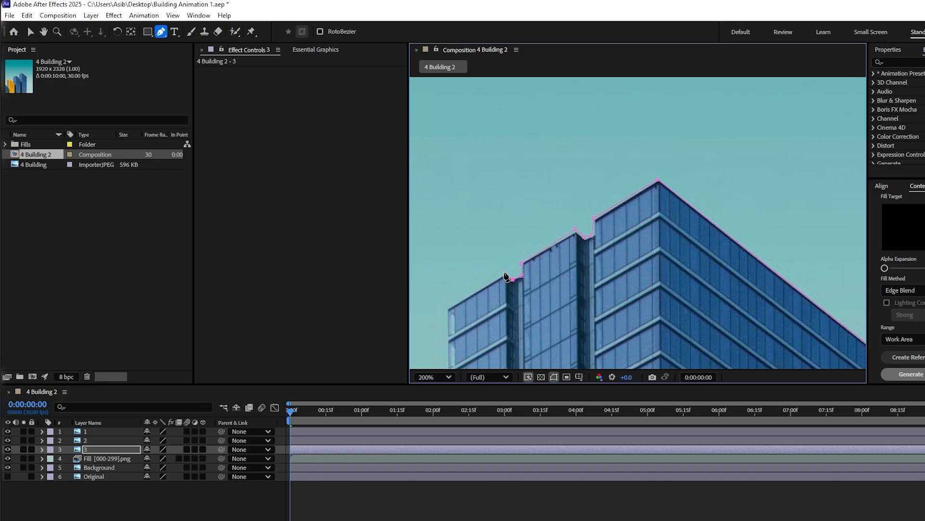
drag(447, 311, 499, 251)
scroll(515, 303, down, 2)
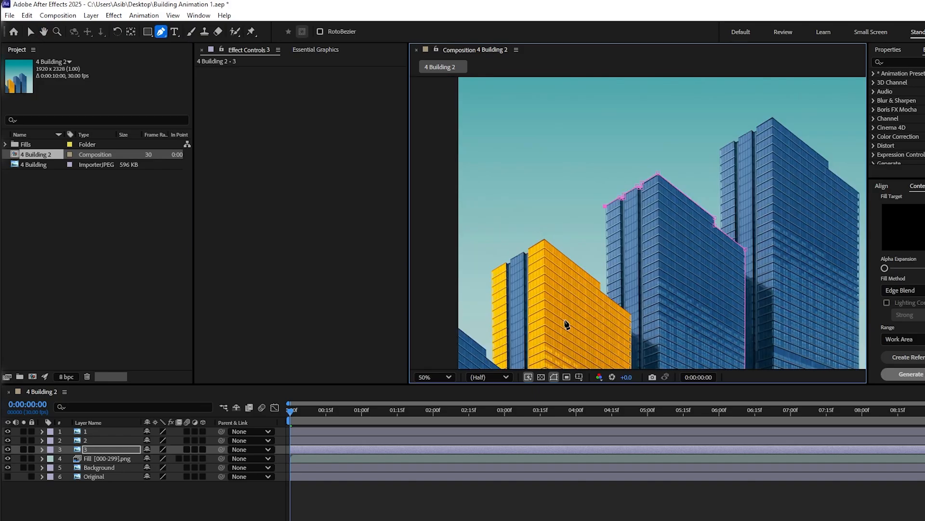
- Extend the layer 3 mask straight down below the frame and close it at the building's lower-right corner
drag(566, 326, 552, 182)
shift+click(589, 356)
click(728, 342)
click(591, 356)
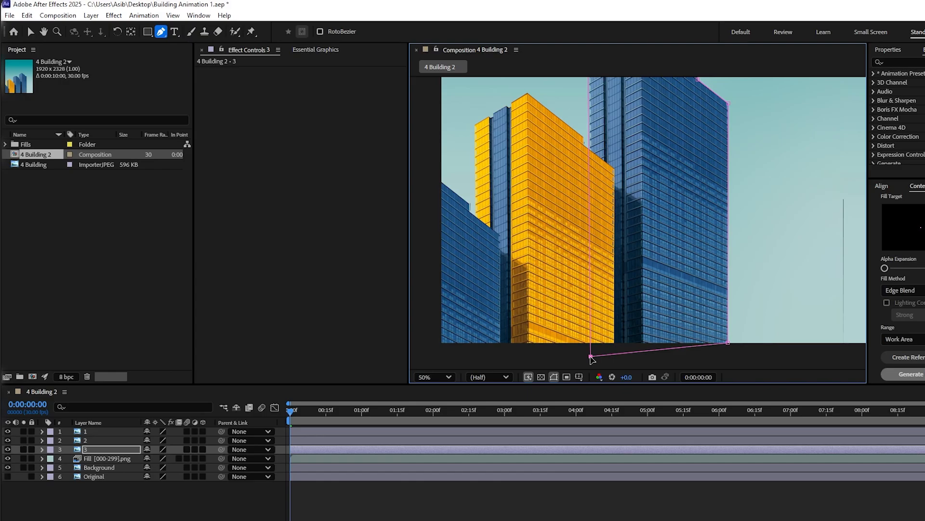
scroll(690, 296, down, 1)
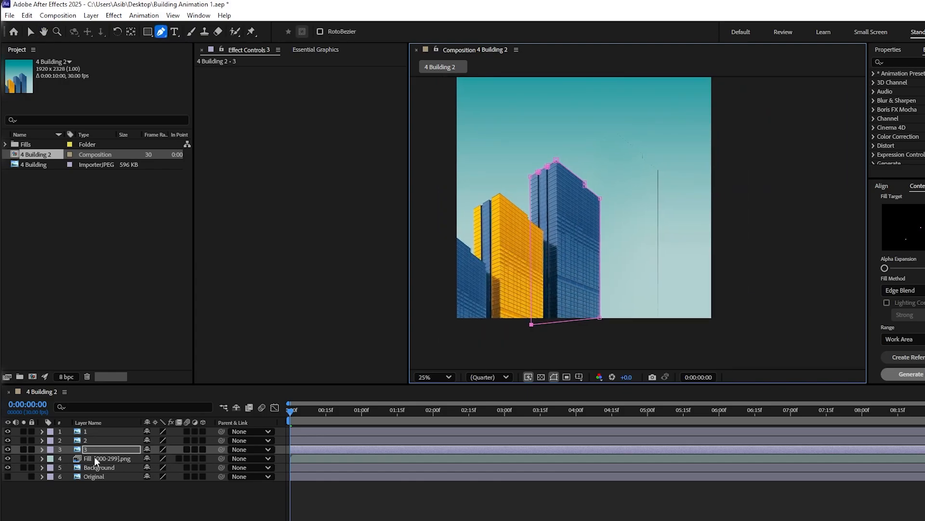
- Duplicate the Original layer, place the copy directly below layer 3, make it visible and rename it 4
click(94, 467)
click(94, 478)
key(ctrl+d)
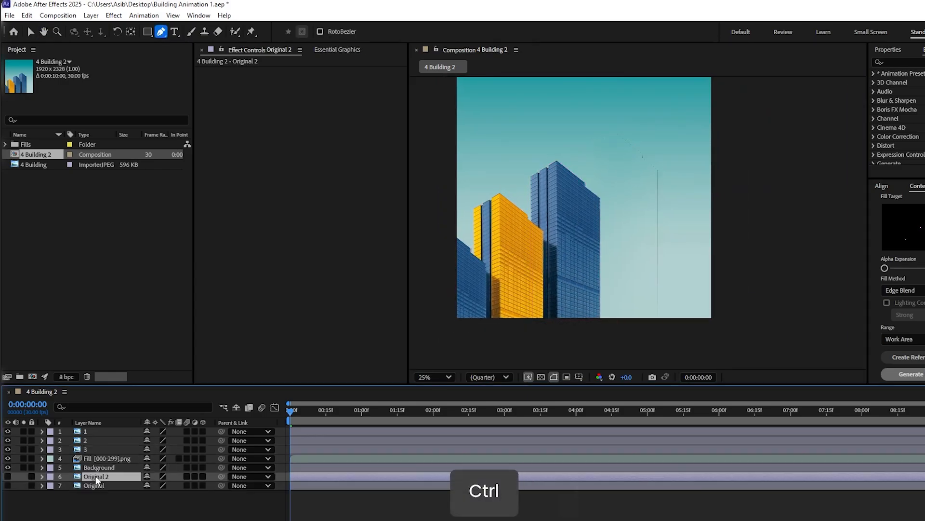
drag(95, 475, 100, 455)
click(8, 458)
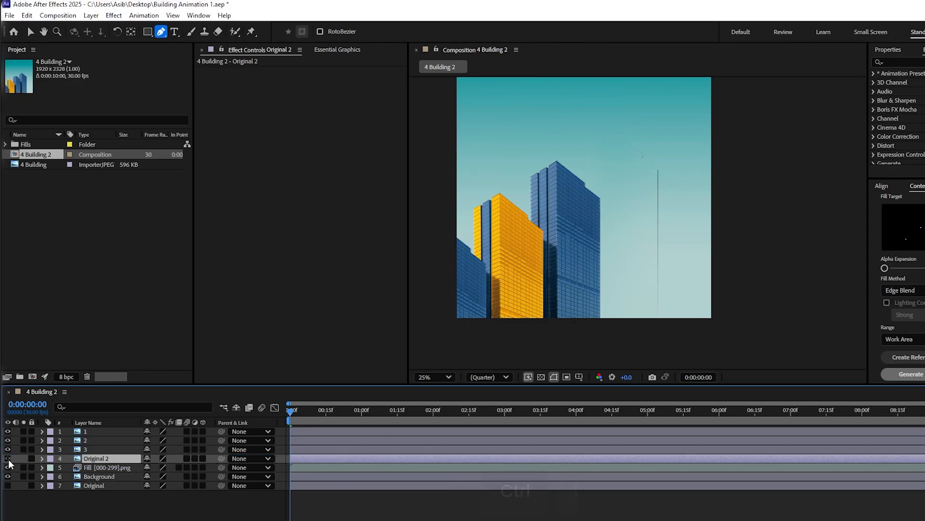
key(Return)
text(4)
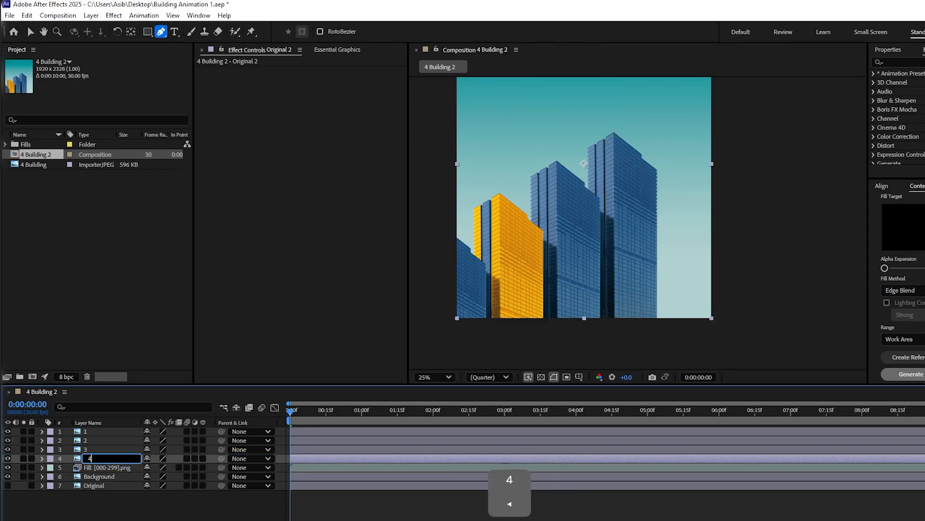
key(Return)
- Start a Pen mask on layer 4 at the tallest building's upper-left corner and extend it straight down below the frame
scroll(612, 223, up, 2)
drag(613, 154, 642, 285)
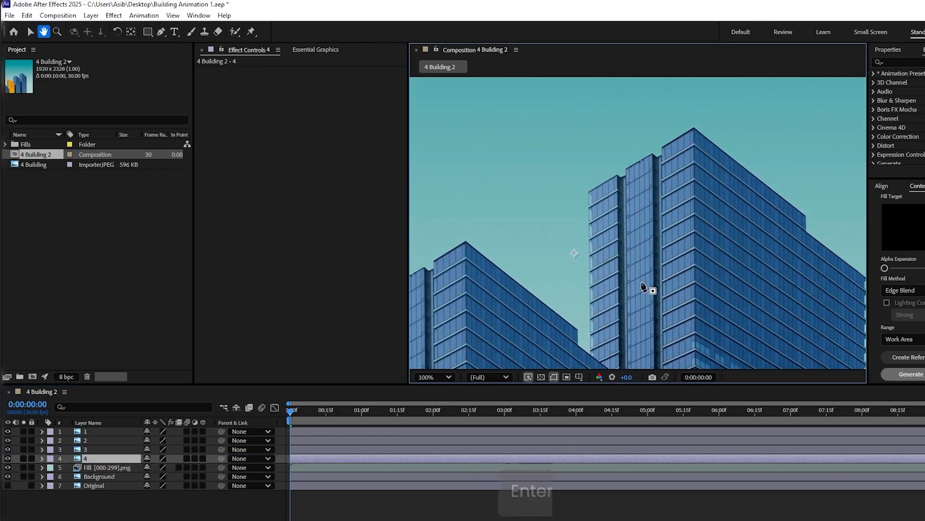
scroll(643, 285, up, 1)
drag(820, 227, 706, 302)
drag(521, 294, 826, 308)
click(576, 264)
scroll(578, 267, down, 3)
drag(626, 299, 634, 101)
shift+click(636, 249)
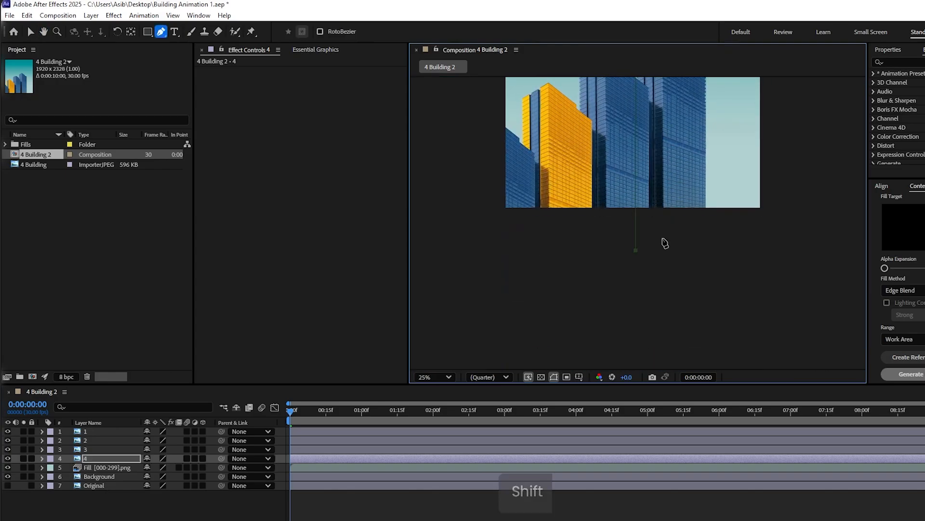
- Continue the mask to the tallest building's lower-right corner, up its right edge and along the sloping roofline to the step
scroll(665, 244, up, 1)
drag(666, 244, 641, 284)
scroll(641, 284, up, 1)
click(647, 211)
drag(646, 211, 622, 346)
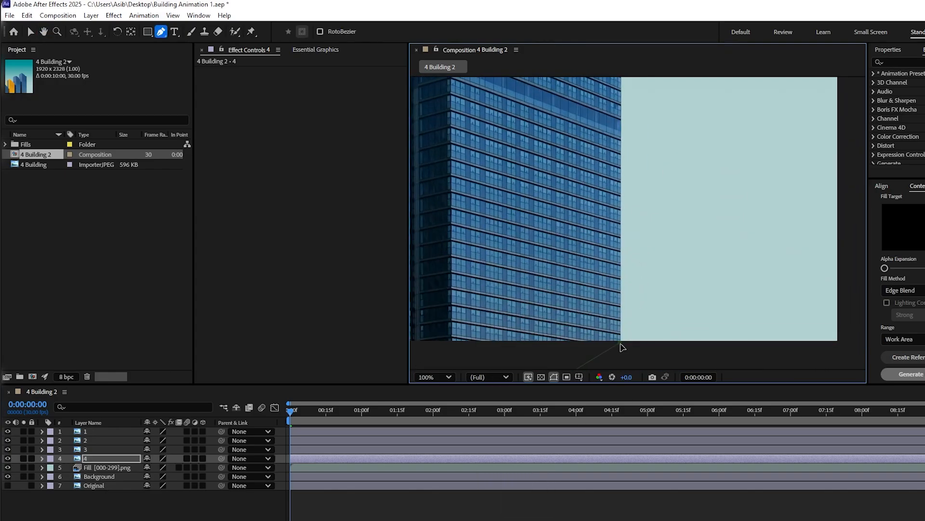
drag(641, 144, 631, 335)
drag(647, 174, 639, 366)
click(605, 152)
drag(615, 218, 634, 314)
click(562, 202)
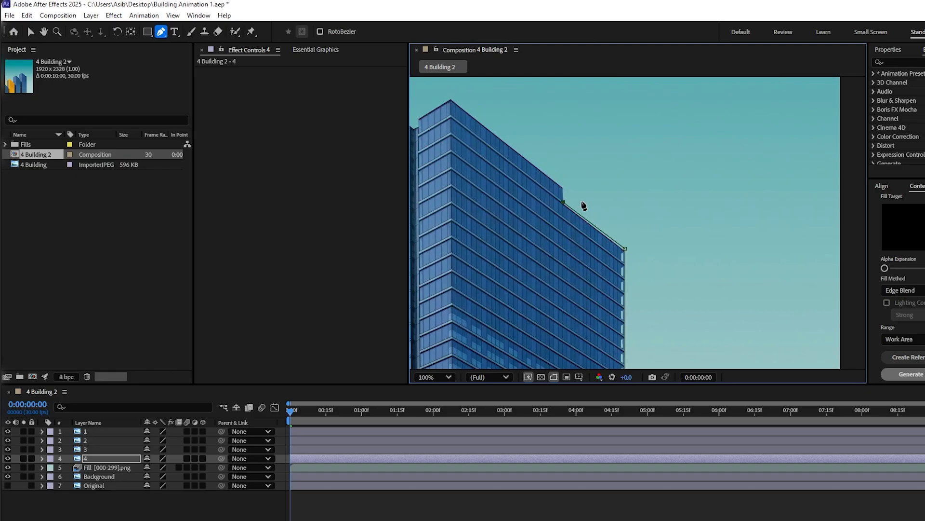
- Trace the mask around the step in the tallest building's roofline and up to the roof peak
drag(572, 260, 576, 294)
scroll(576, 294, up, 2)
drag(785, 242, 809, 363)
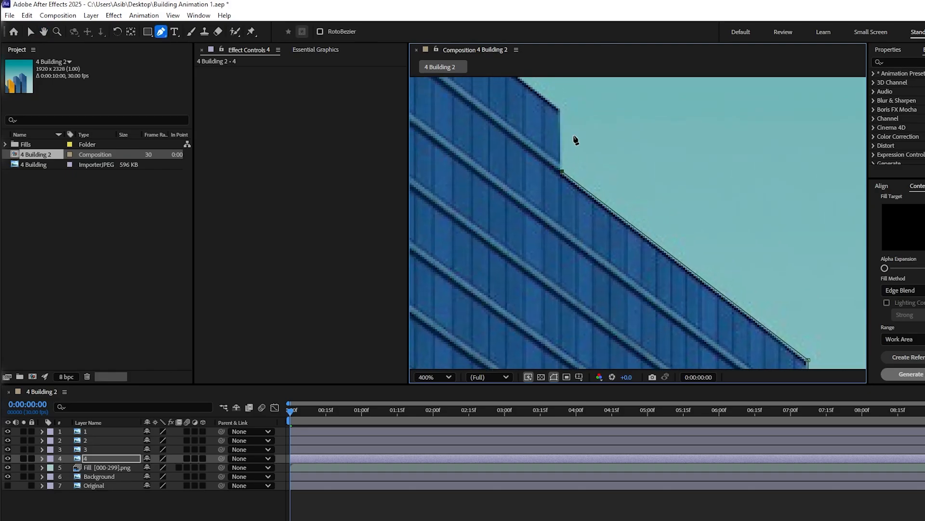
drag(540, 110, 755, 377)
click(497, 149)
drag(492, 226, 754, 178)
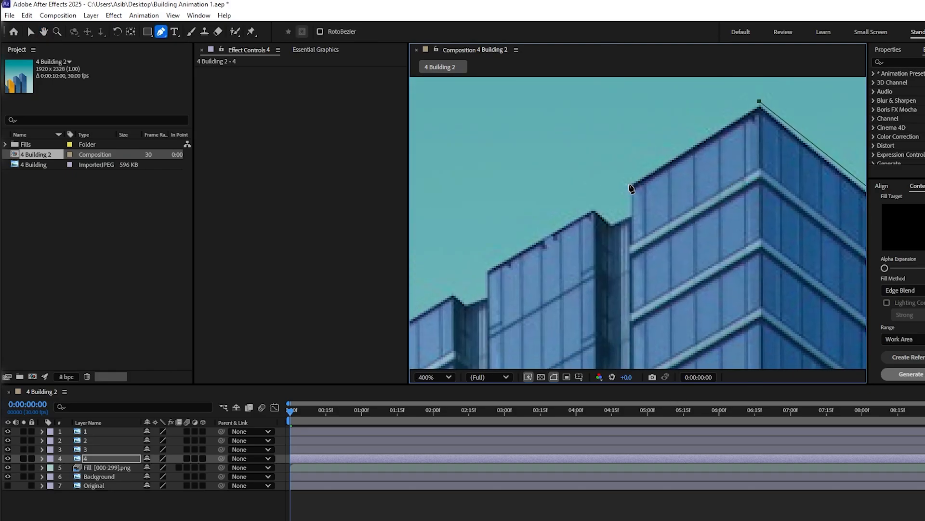
- Trace the stepped rooftops left of the tallest building's peak and close the layer 4 mask
click(629, 184)
click(629, 211)
click(487, 268)
drag(487, 268, 598, 216)
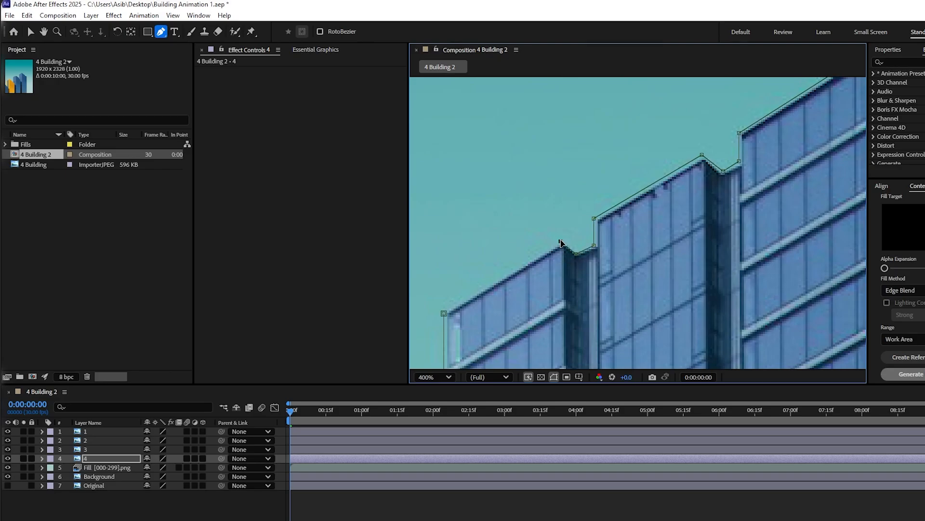
scroll(654, 244, down, 10)
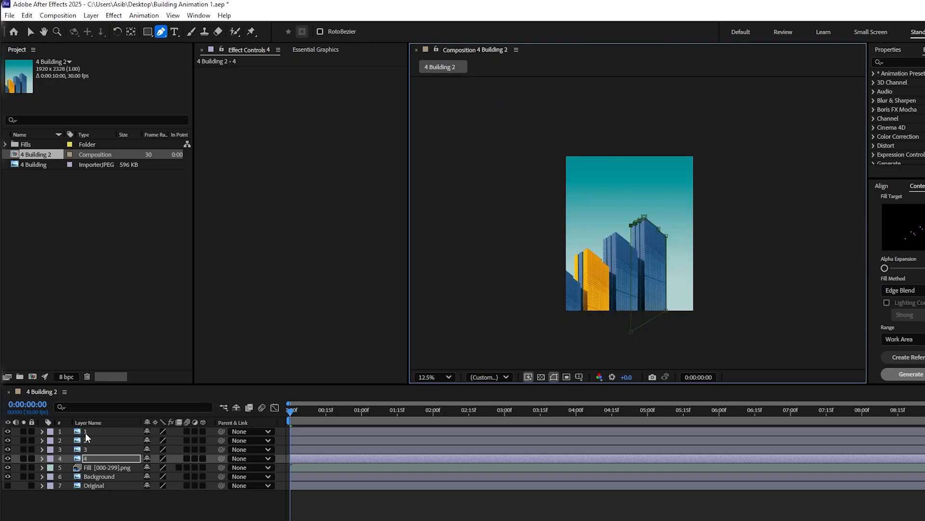
- Select layers 1 to 4 and reveal their Position properties
shift+click(98, 432)
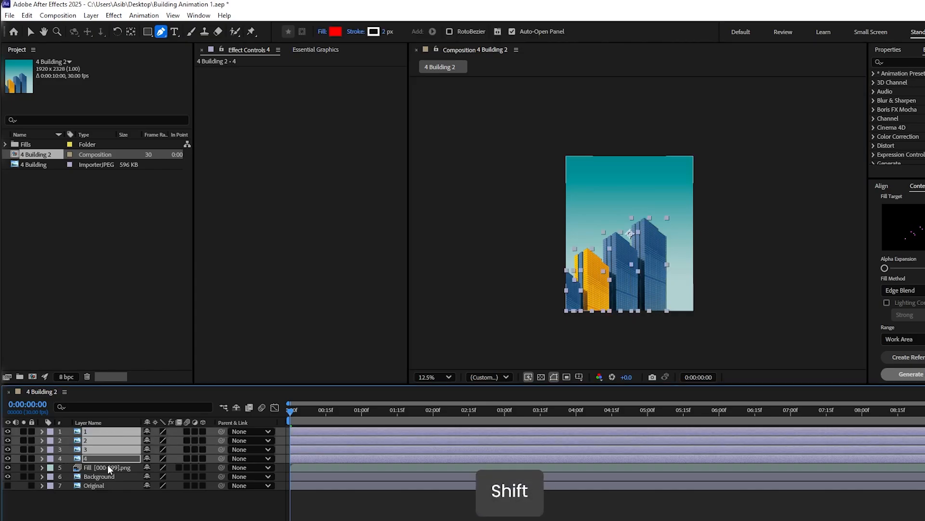
click(107, 465)
click(106, 456)
shift+click(97, 434)
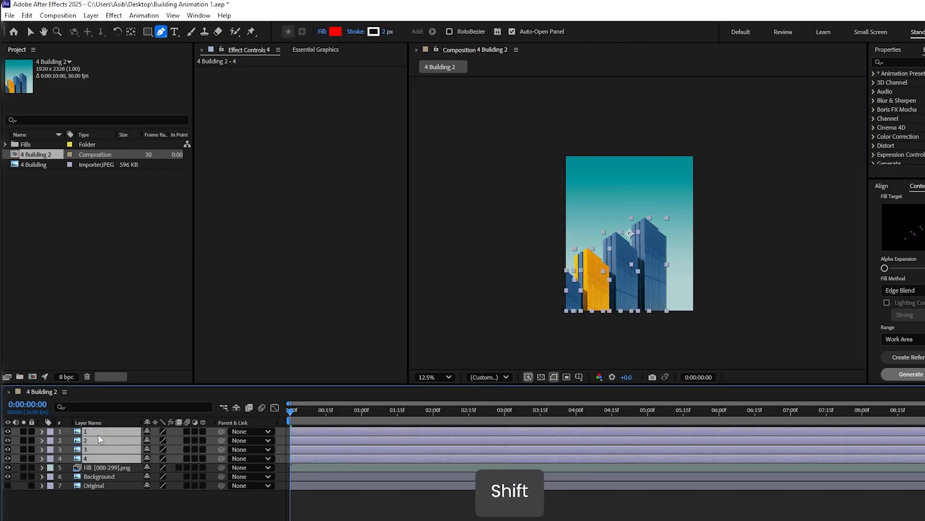
key(p)
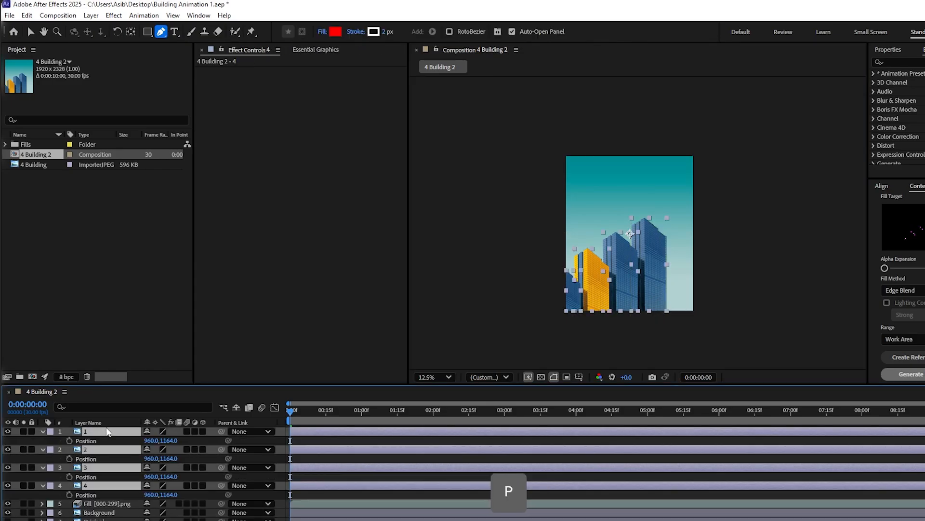
- Keyframe Position on layers 1 to 4 at about frame 23, and set their Position to 960, 2628 at frame 0
click(28, 32)
drag(360, 409, 344, 414)
click(70, 441)
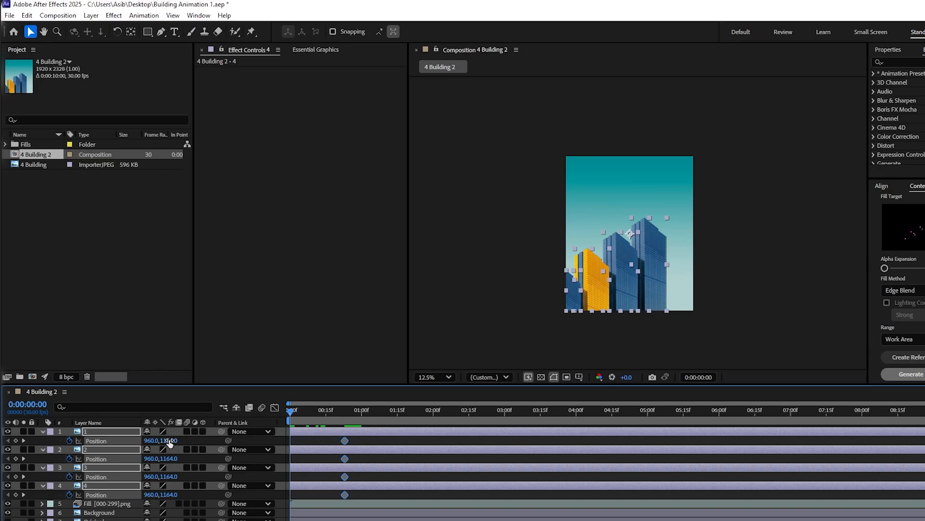
drag(170, 441, 260, 440)
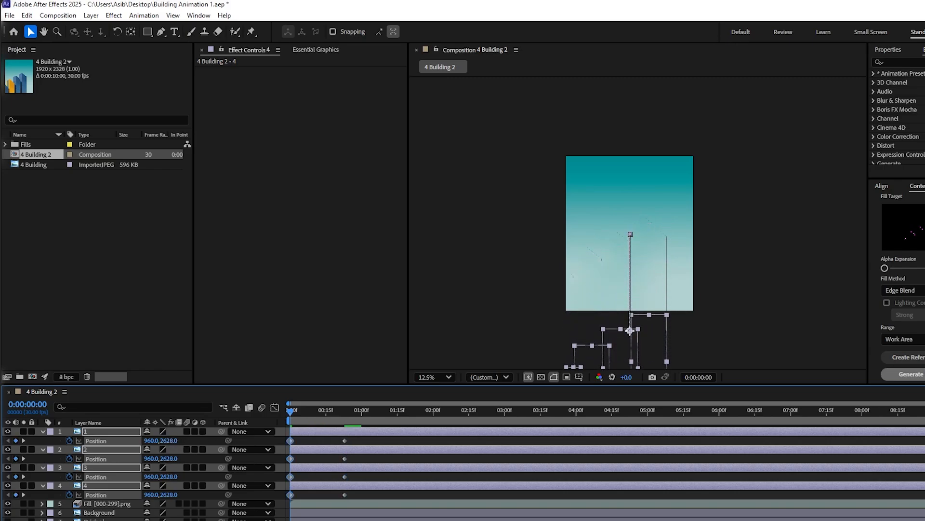
- Apply Easy Ease to all the Position keyframes on layers 1 to 4
drag(383, 438, 289, 499)
right_click(345, 440)
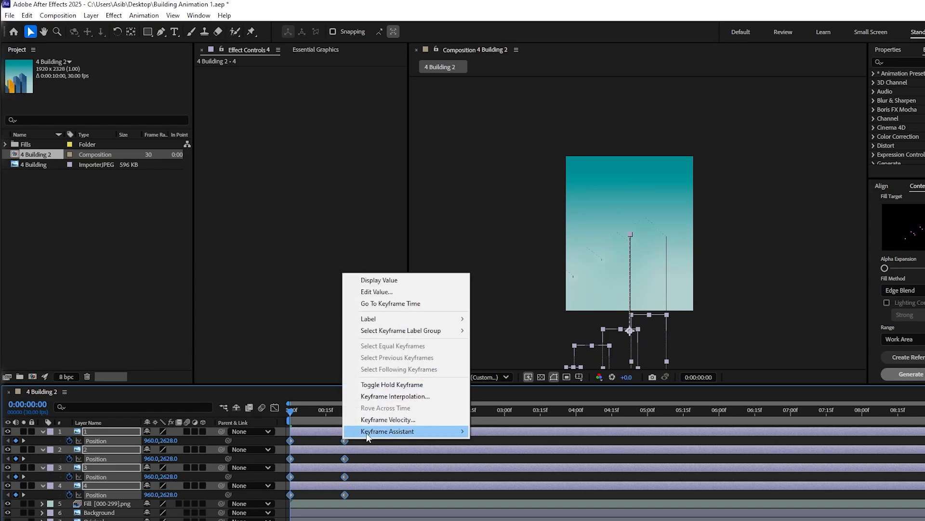
mouse_move(367, 431)
click(525, 466)
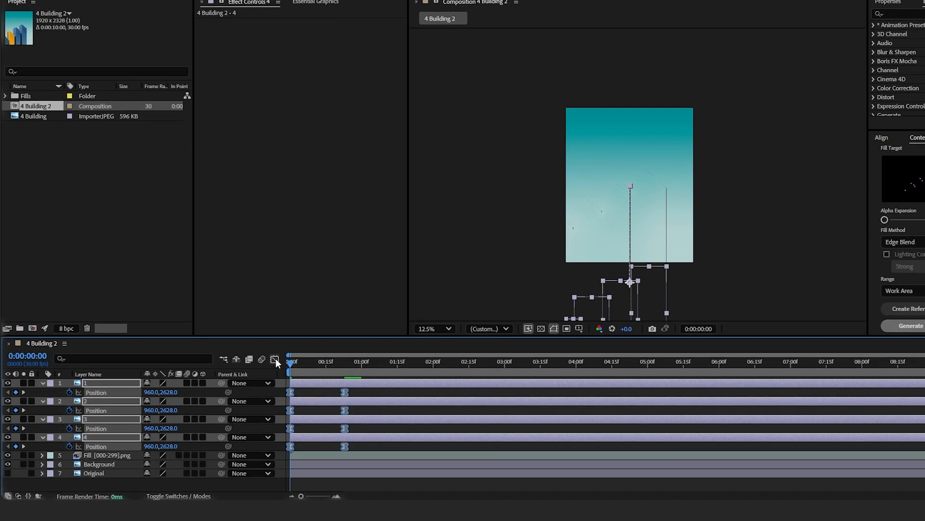
- Increase the end Position keyframes' influence to about 84% in the speed graph and preview the building rise
click(274, 359)
drag(356, 455, 320, 455)
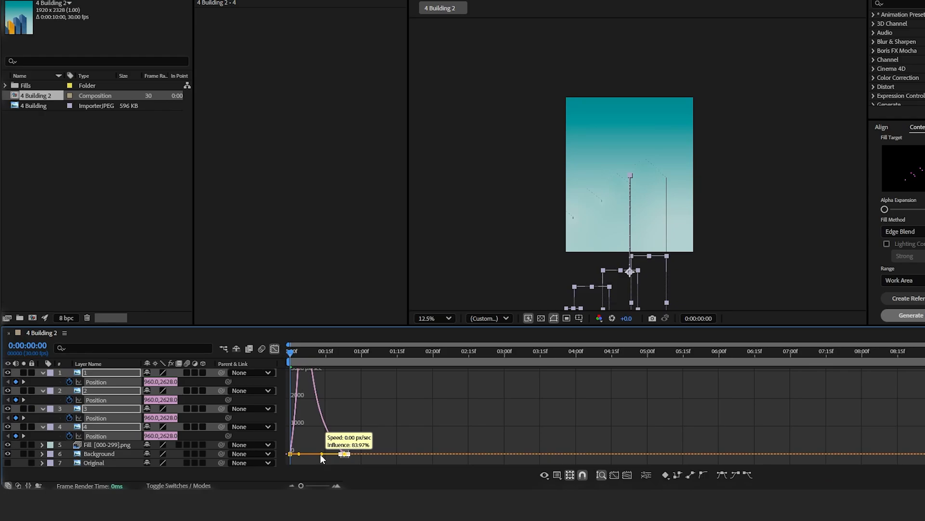
click(275, 349)
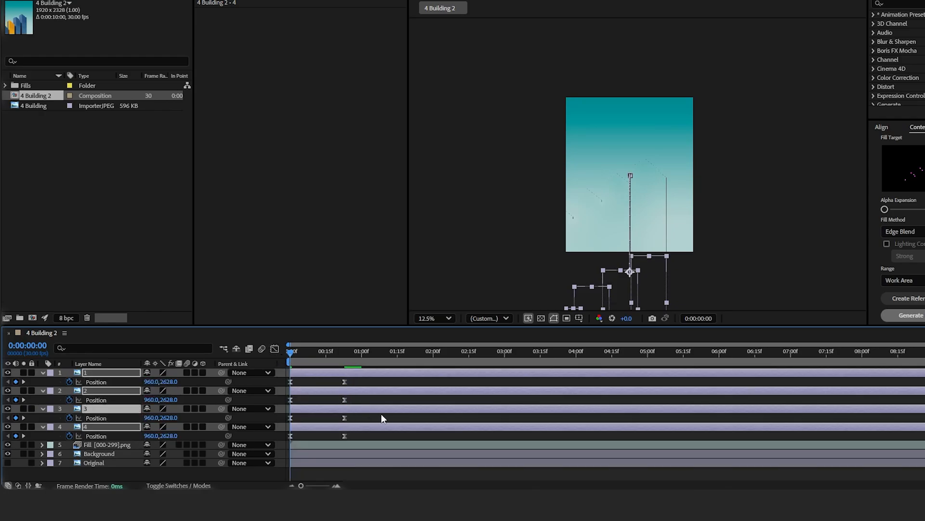
key(space)
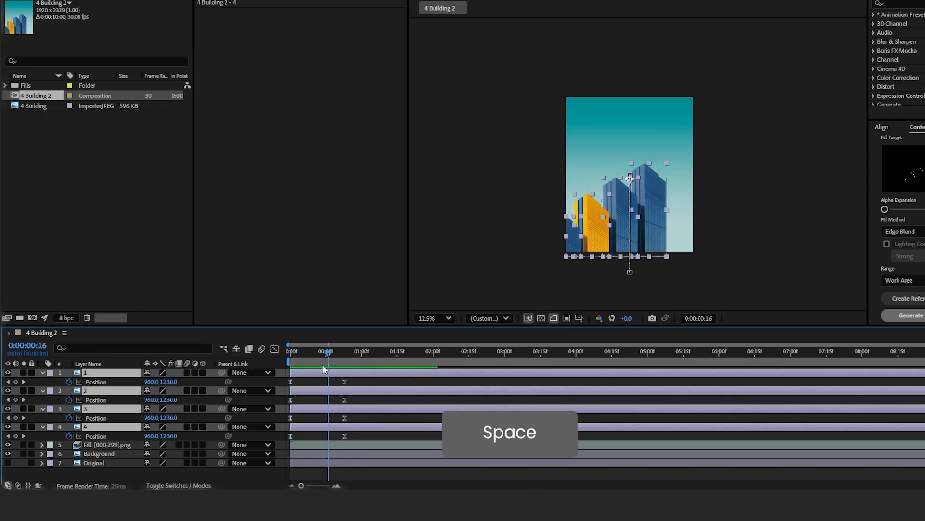
- Stagger the building layers in time, starting layer 2 at frame 5, layer 3 at frame 10 and layer 4 at frame 15
click(336, 486)
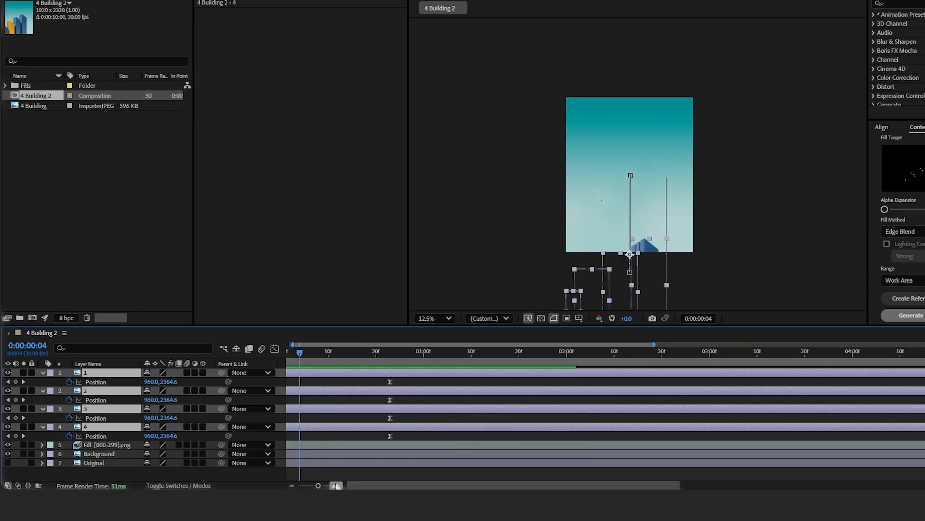
click(336, 486)
click(337, 486)
click(346, 377)
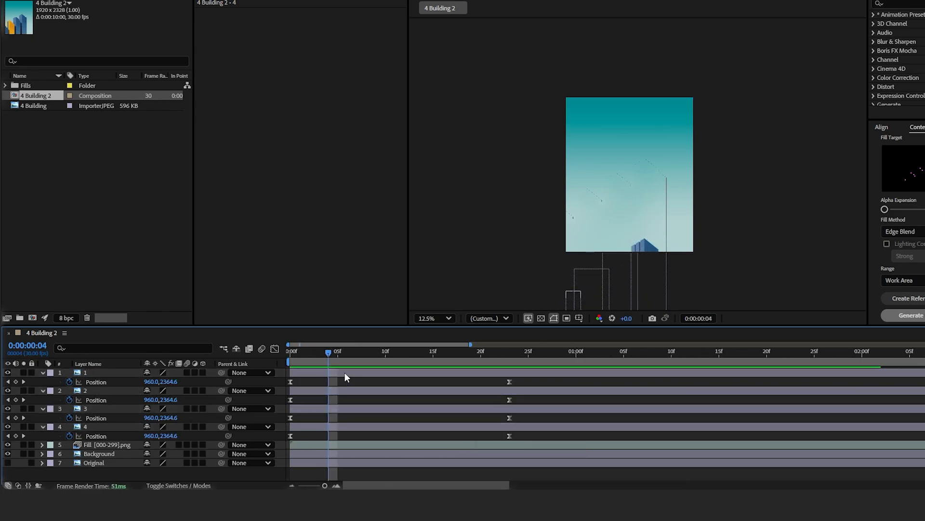
drag(334, 389, 456, 404)
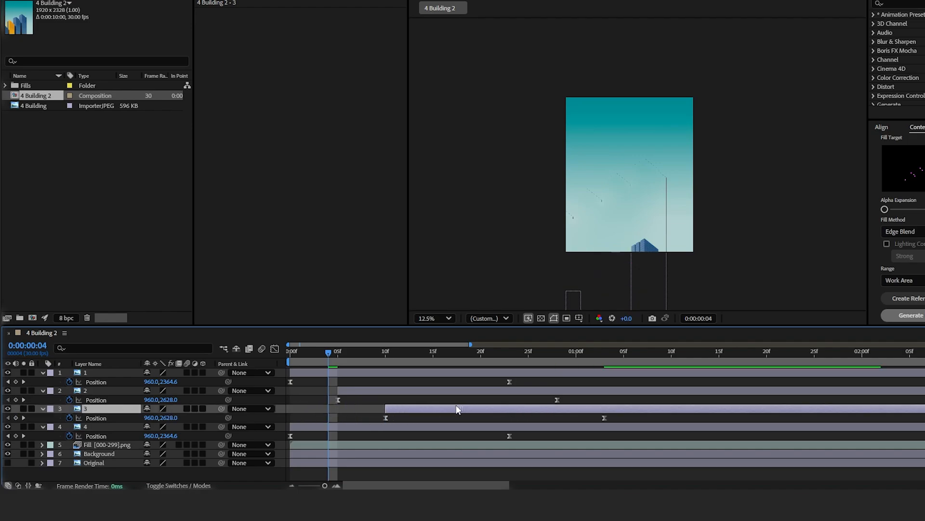
drag(393, 357, 432, 358)
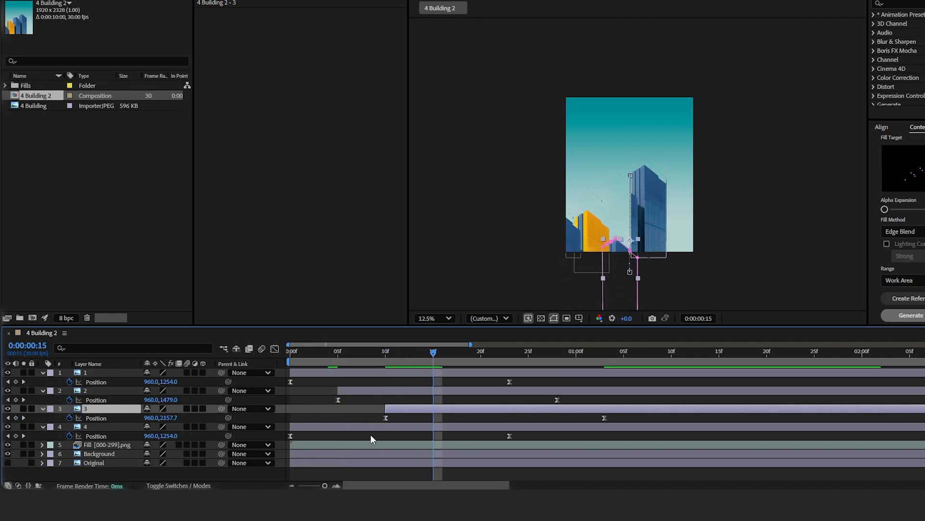
drag(375, 427, 507, 426)
- Preview the staggered building animation from the start and move the current time to 0:00:01:15
drag(437, 358, 254, 355)
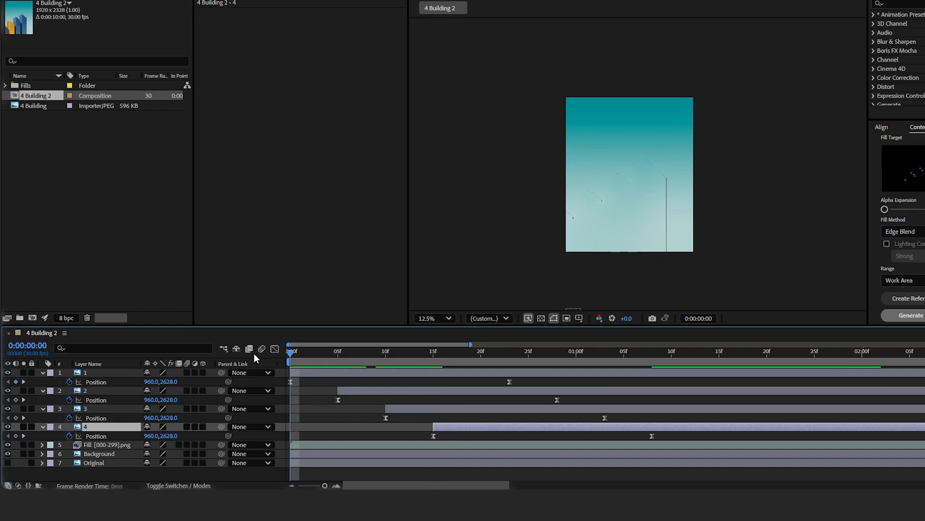
key(space)
key(space)
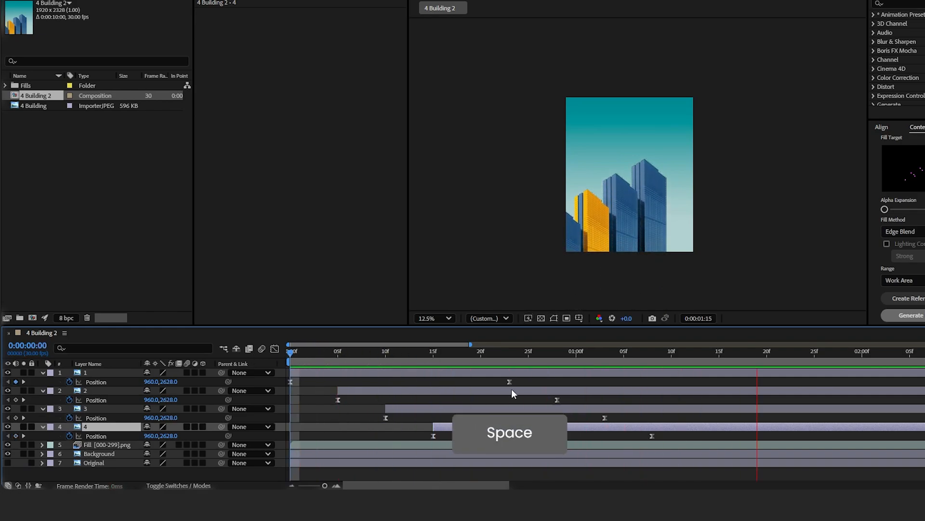
drag(635, 349, 718, 376)
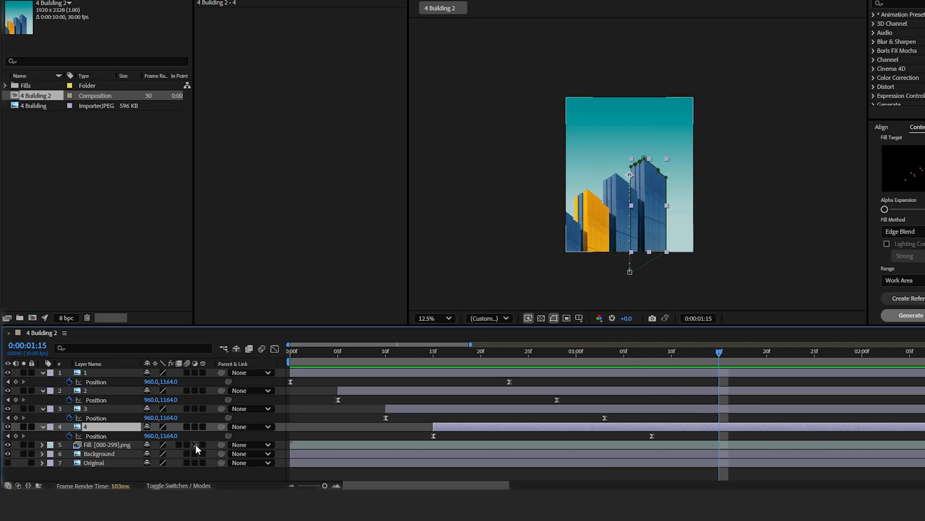
- Set layer 4's Position to 960, 1264 at 0:00:01:15, inspect its speed graph and preview the motion
drag(175, 437, 220, 435)
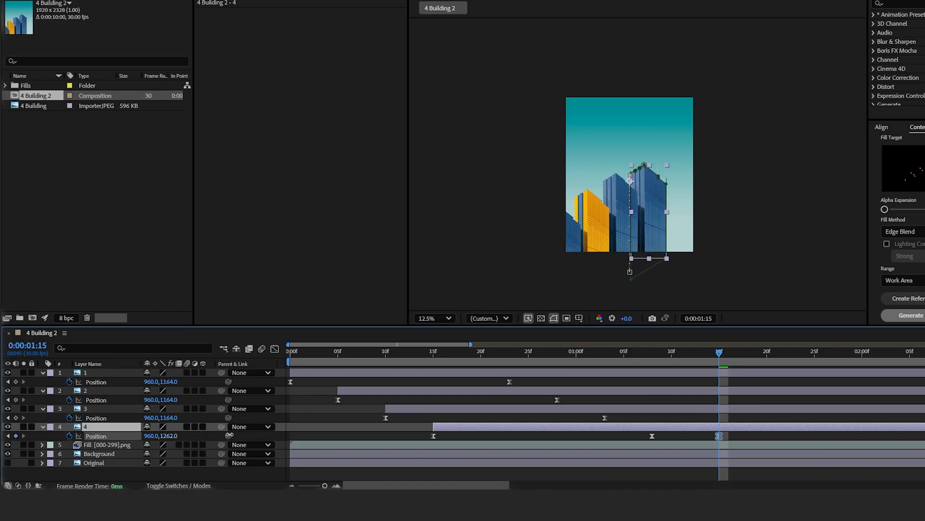
click(275, 348)
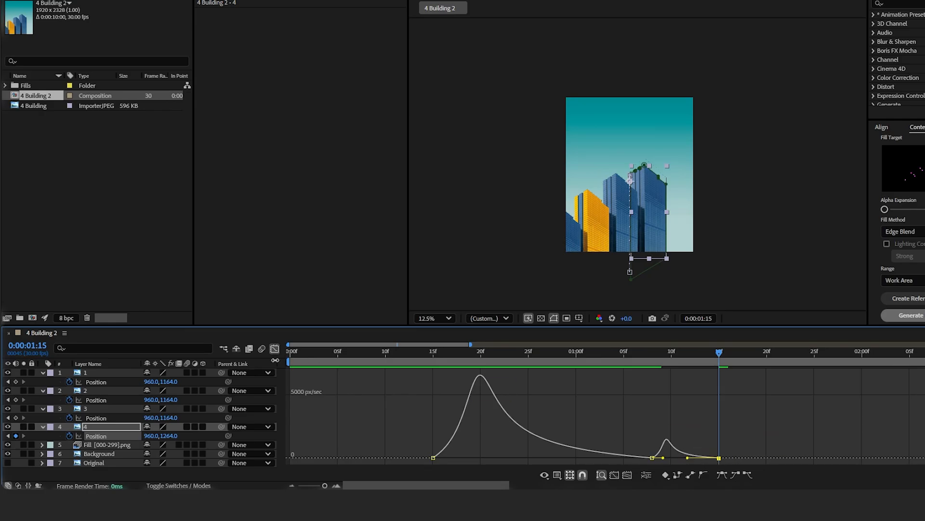
click(275, 349)
key(space)
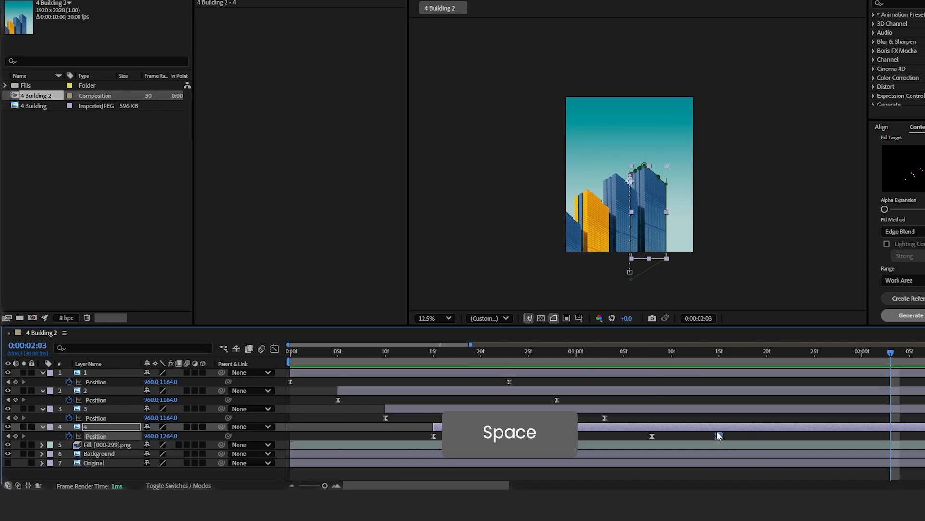
- Move layer 4's last Position keyframe to 0:00:01:20 and preview the slower drop
drag(699, 420, 768, 434)
click(692, 418)
click(671, 352)
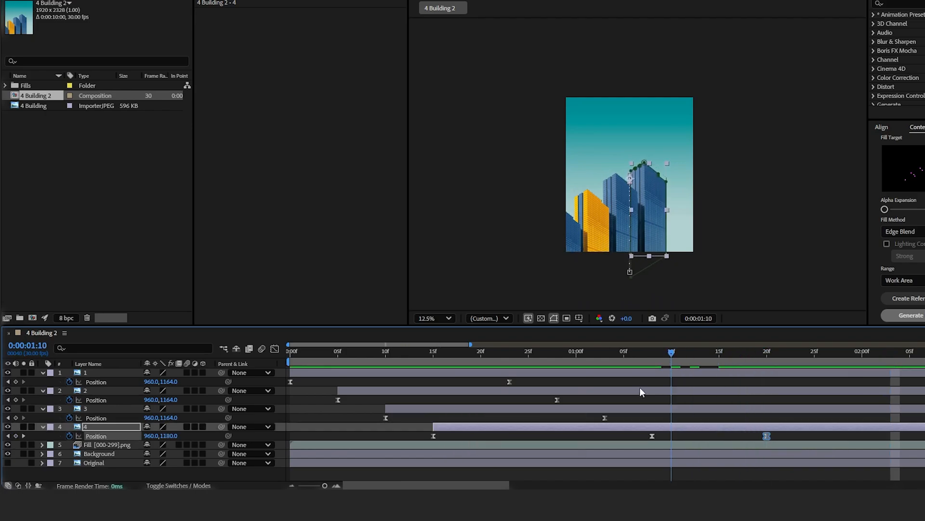
key(space)
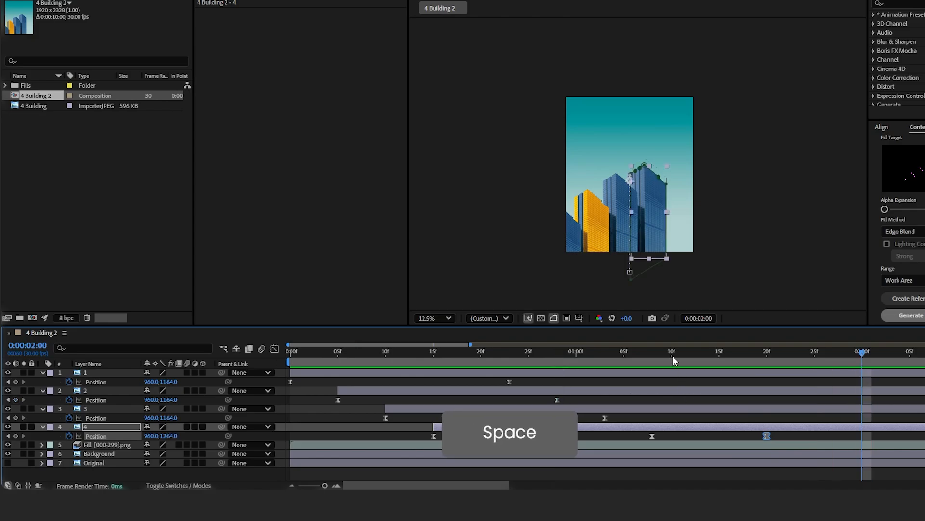
- Reduce the incoming influence of layer 4's last Position keyframe in the speed graph and preview the result
click(652, 365)
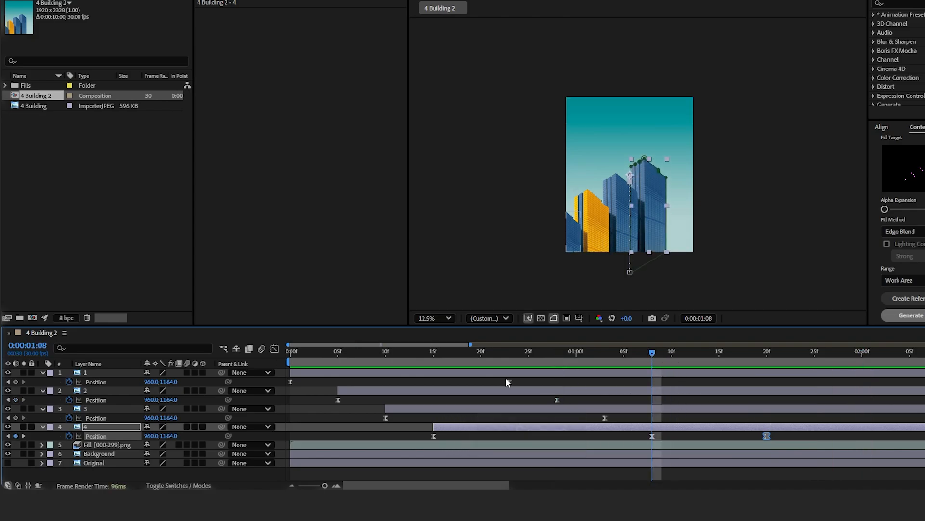
click(275, 348)
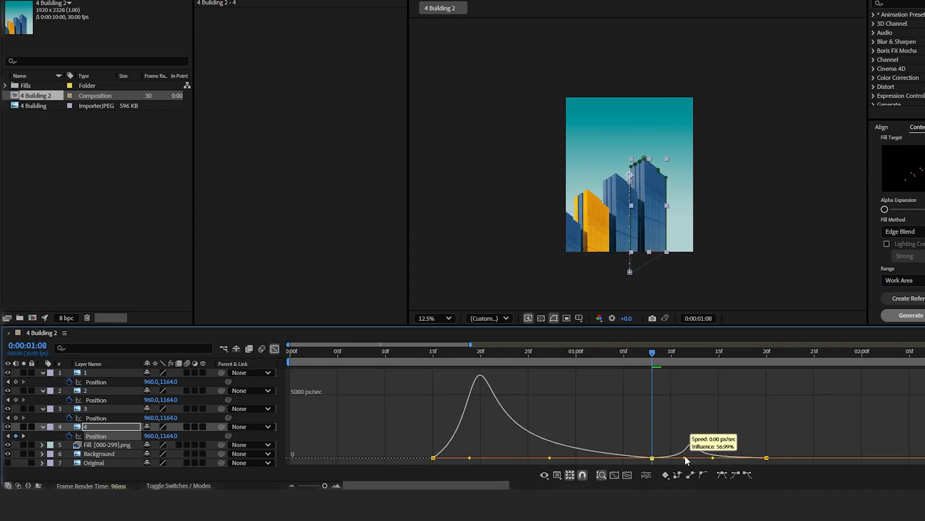
drag(713, 458, 732, 457)
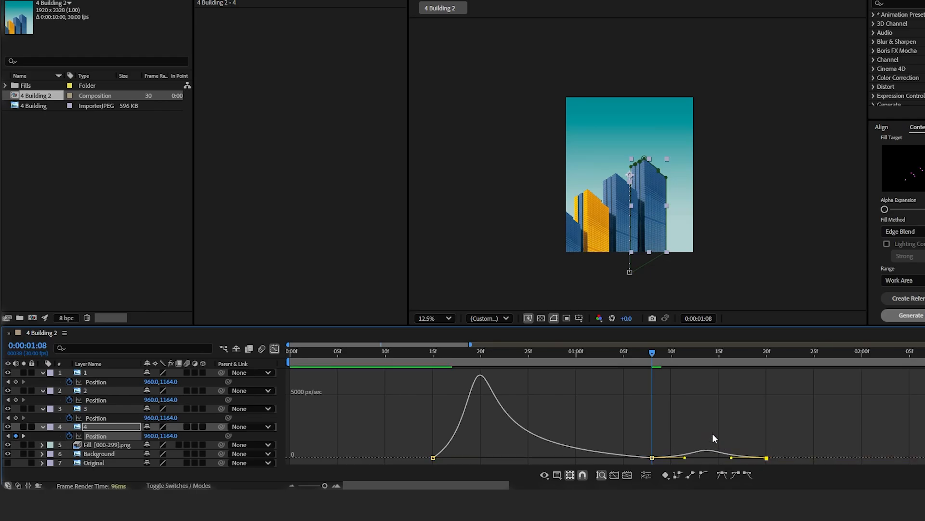
key(space)
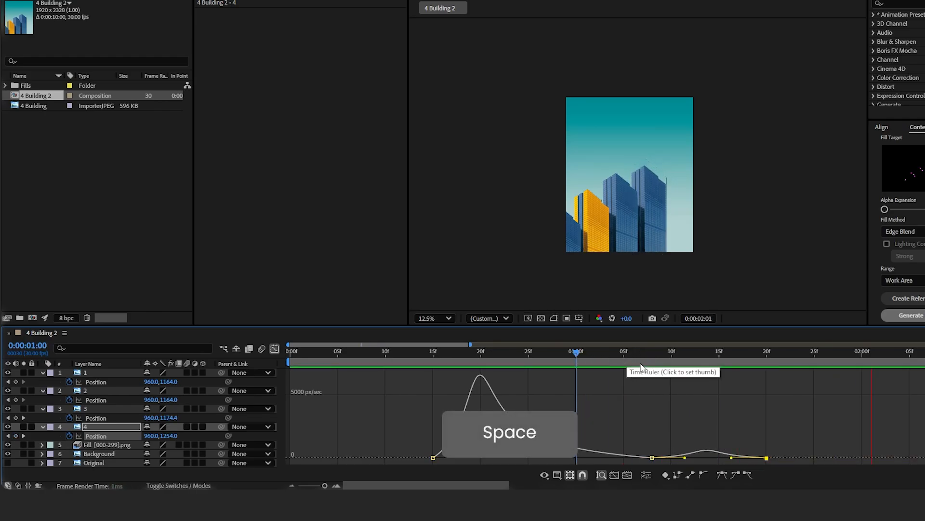
- Move layer 4's last Position keyframe to 0:00:01:25 in the speed graph and preview the drop
drag(825, 361, 815, 364)
mouse_move(767, 458)
mouse_down()
mouse_move(815, 458)
mouse_move(759, 457)
mouse_up()
drag(660, 362, 647, 362)
key(space)
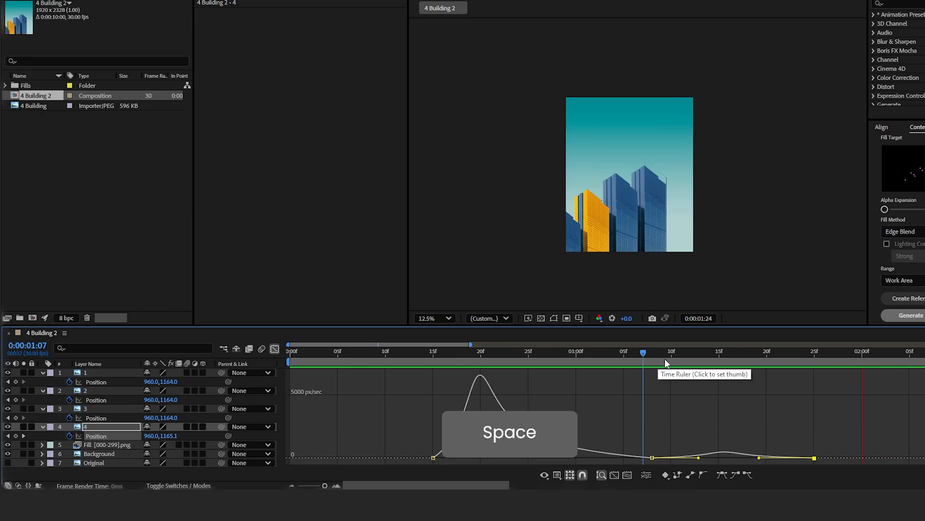
key(space)
- Close the graph editor, fit the composition to the viewer and preview the whole building animation from the start
click(275, 348)
alt+scroll(522, 392, down, 6)
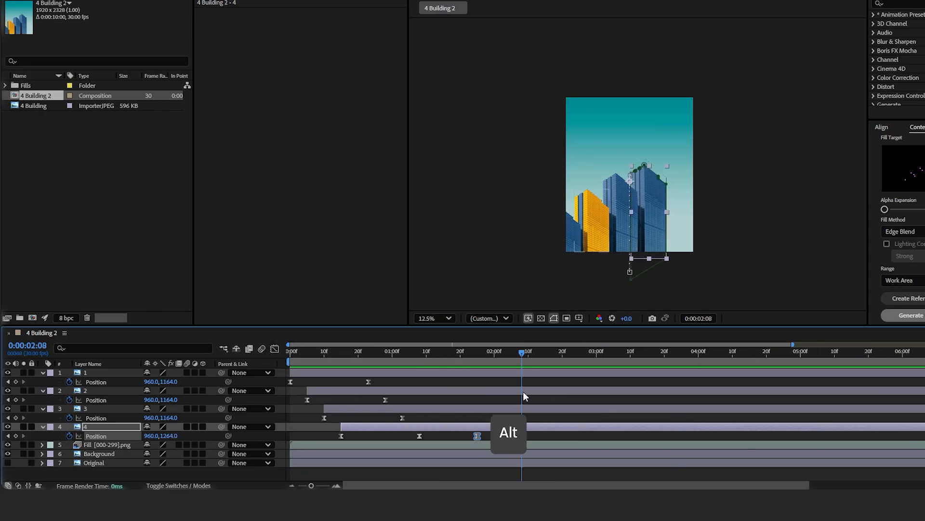
click(322, 353)
key(Home)
click(426, 318)
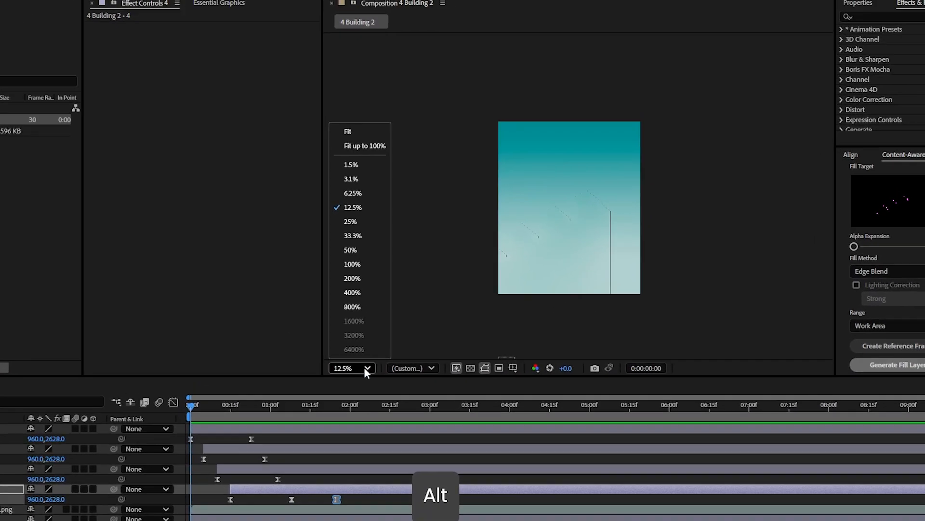
click(427, 85)
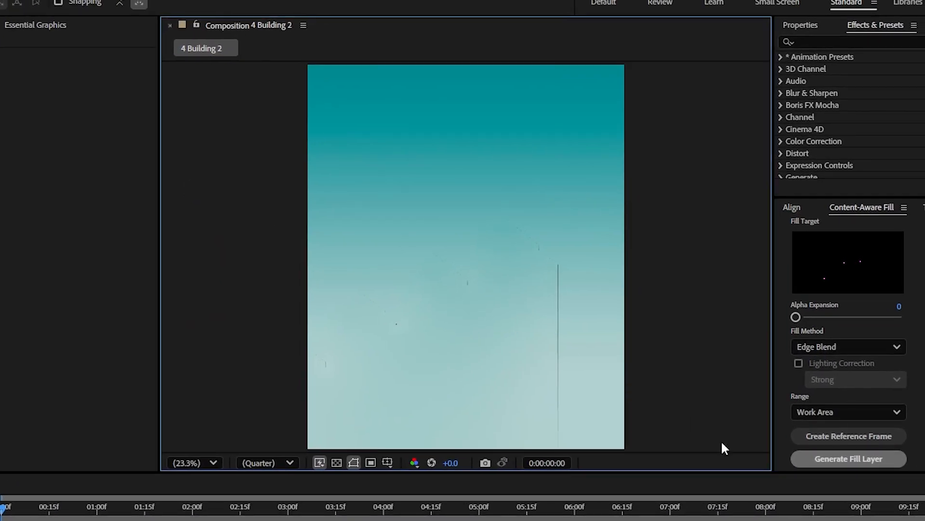
key(space)
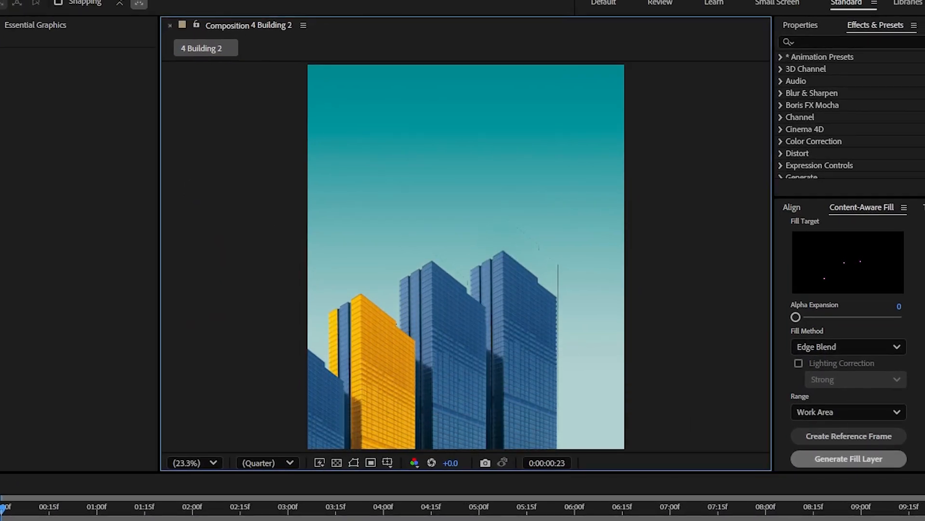